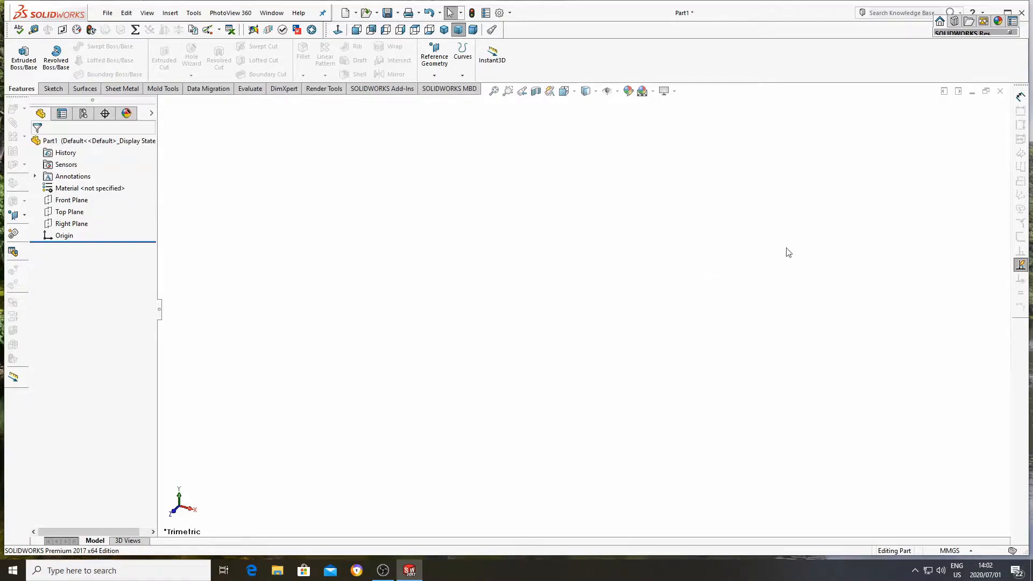
Open the built-in SOLIDWORKS tutorials, look over the Getting Started page, and close them.
{"action": "left_click", "coordinate": [940, 21]}
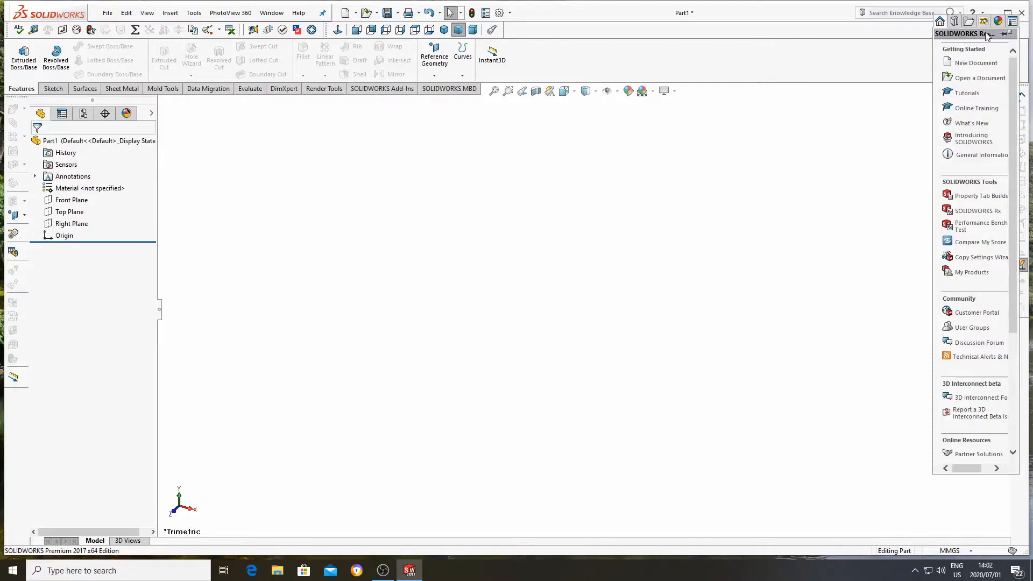
{"action": "left_click", "coordinate": [973, 94]}
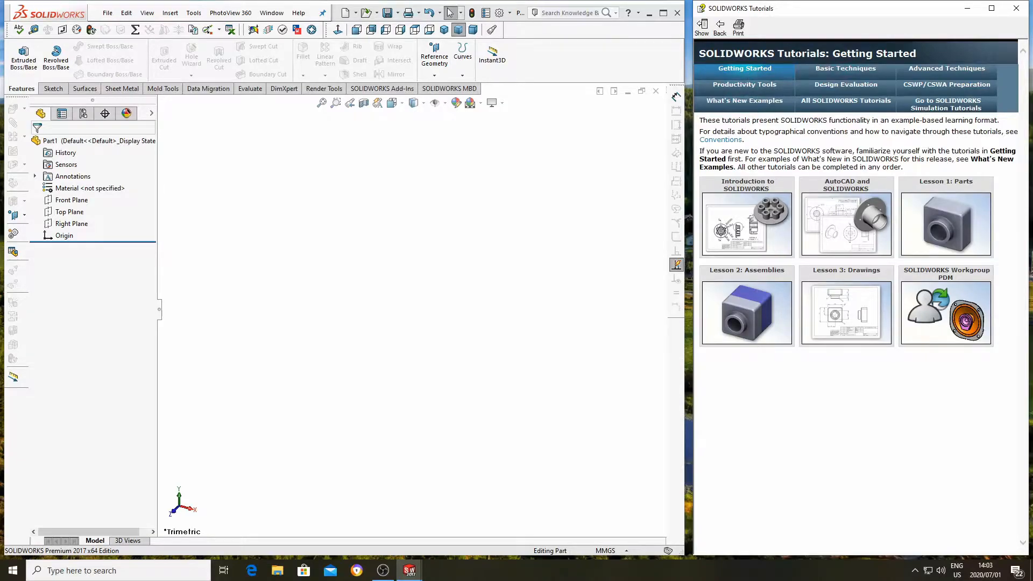
{"action": "left_click", "coordinate": [1015, 8]}
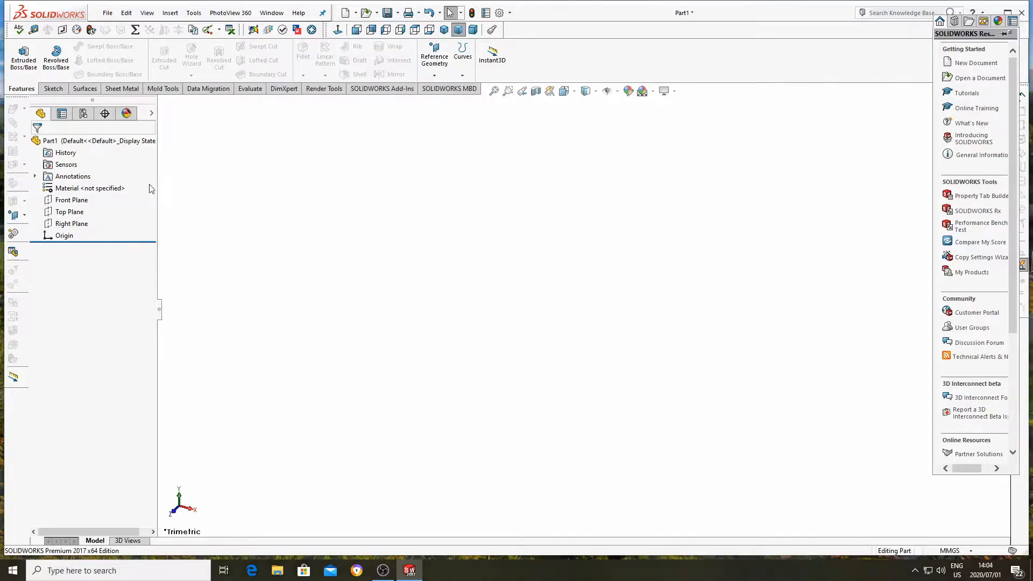
Start an extruded boss on the Top Plane and sketch a centre rectangle about 148 by 140 mm from the origin.
{"action": "left_click", "coordinate": [77, 214]}
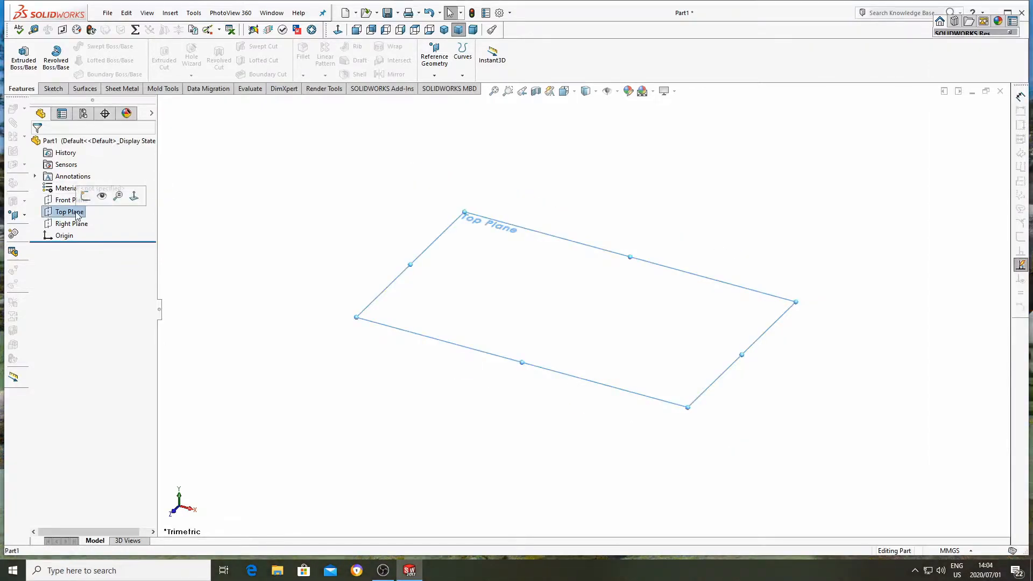
{"action": "left_click", "coordinate": [134, 197]}
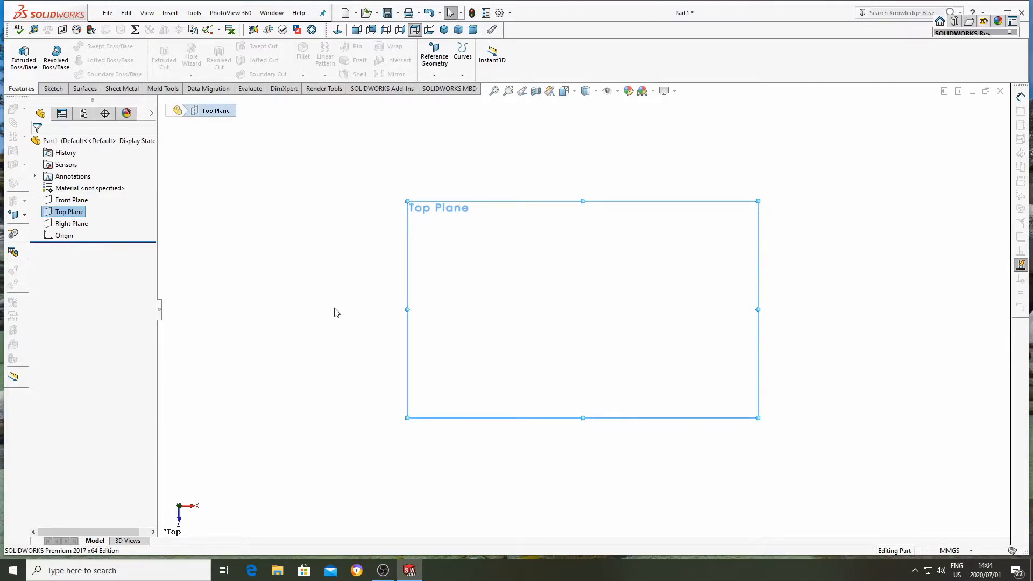
{"action": "left_click", "coordinate": [23, 58]}
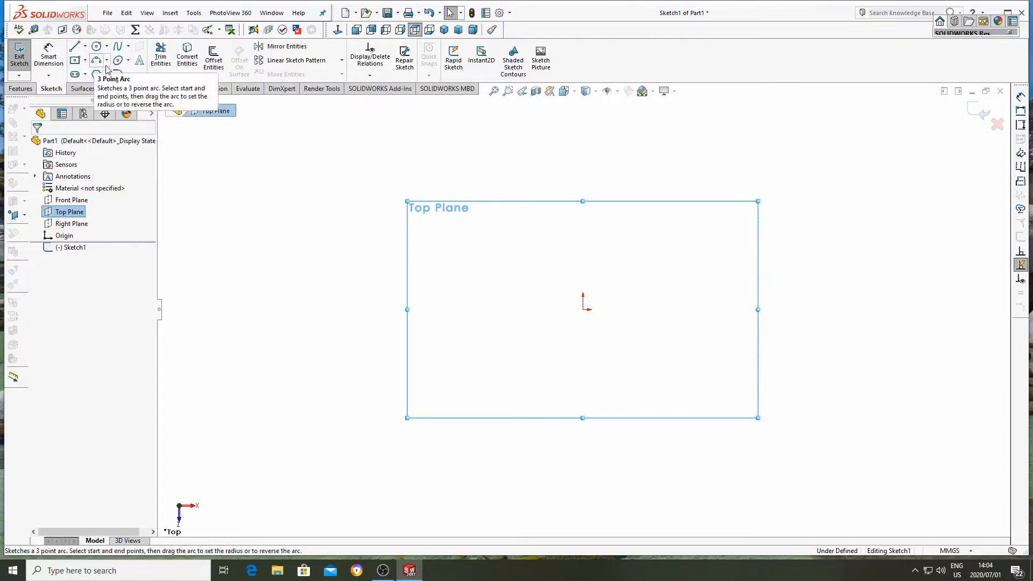
{"action": "left_click", "coordinate": [76, 60]}
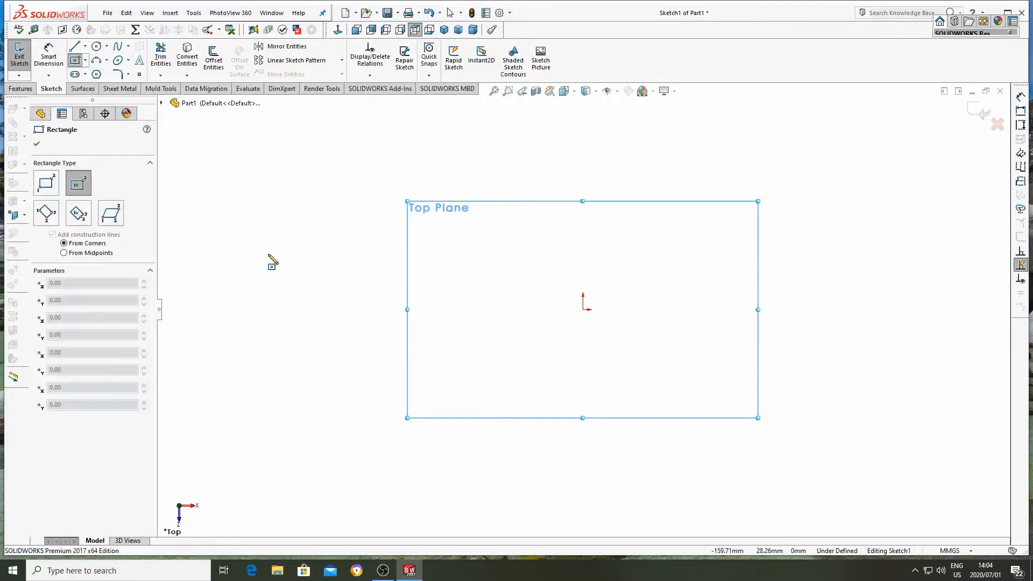
{"action": "left_click", "coordinate": [583, 309]}
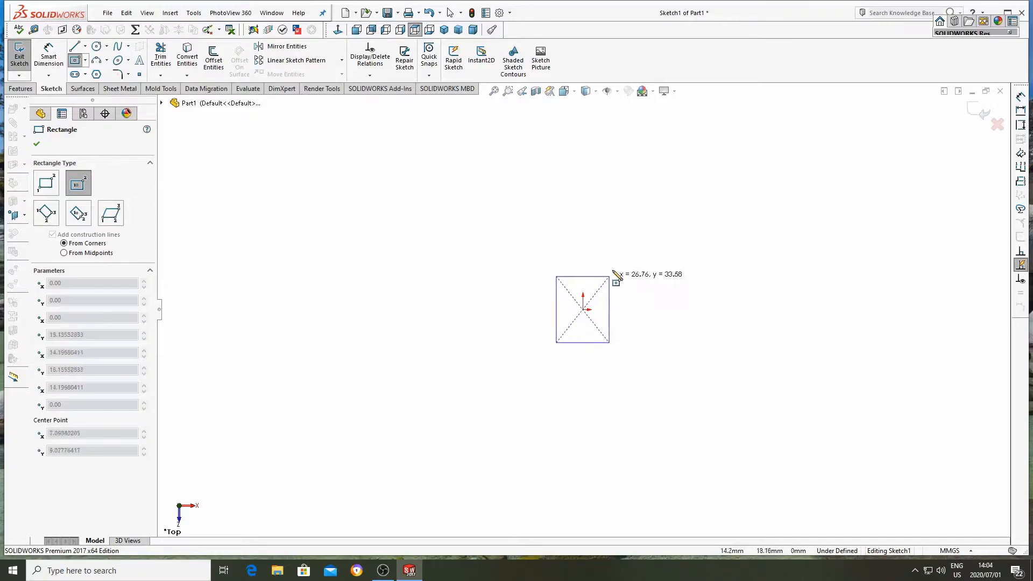
{"action": "left_click", "coordinate": [729, 172]}
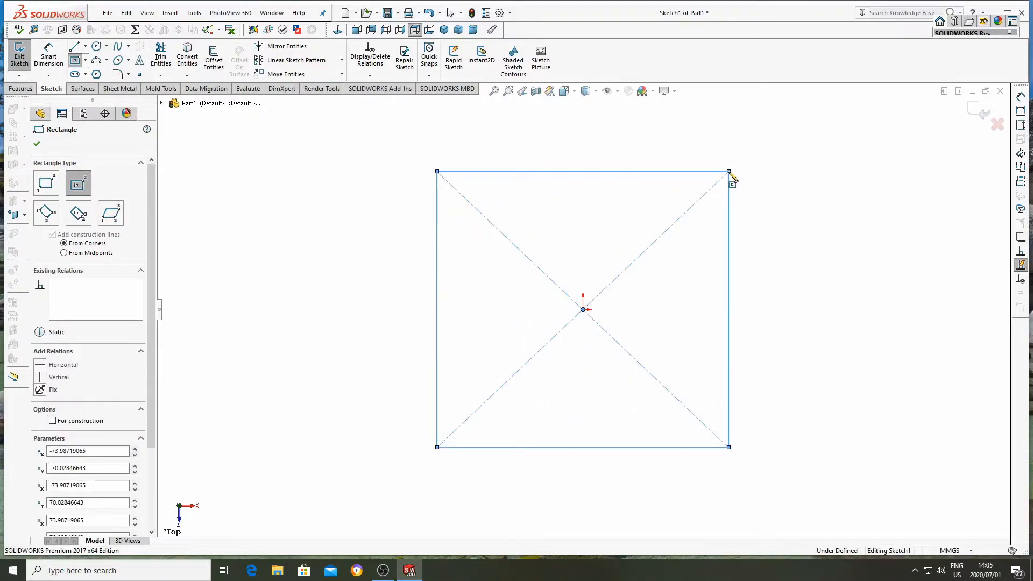
{"action": "left_click", "coordinate": [37, 144]}
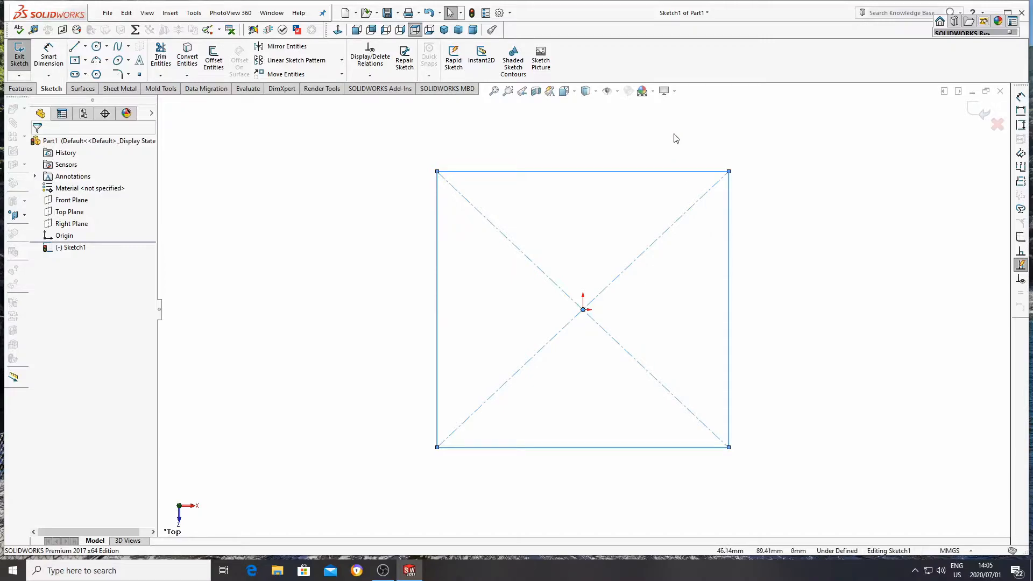
Dimension the distance between the rectangle's two vertical sides and set it to 150 mm.
{"action": "left_click", "coordinate": [53, 64]}
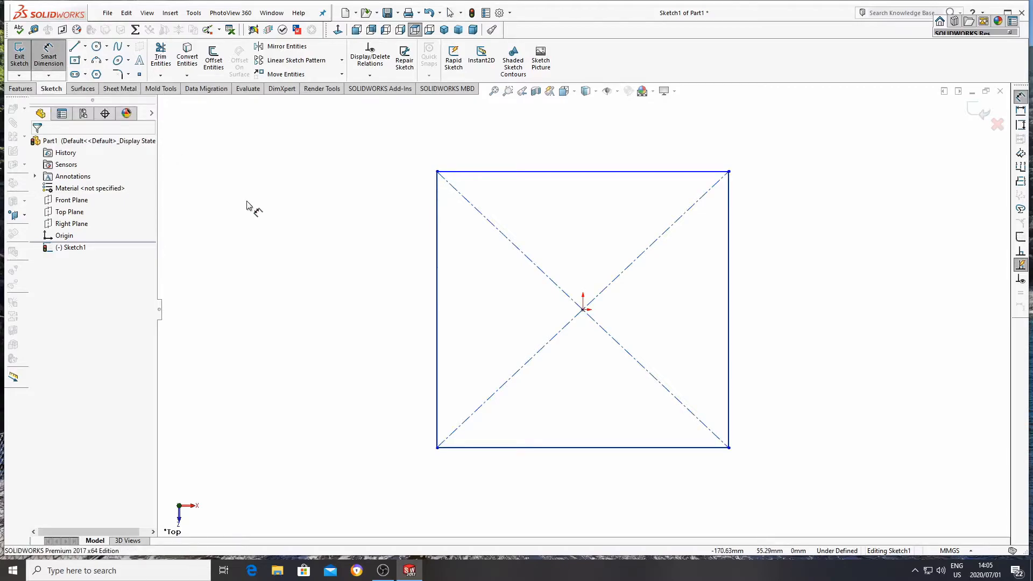
{"action": "left_click", "coordinate": [437, 251]}
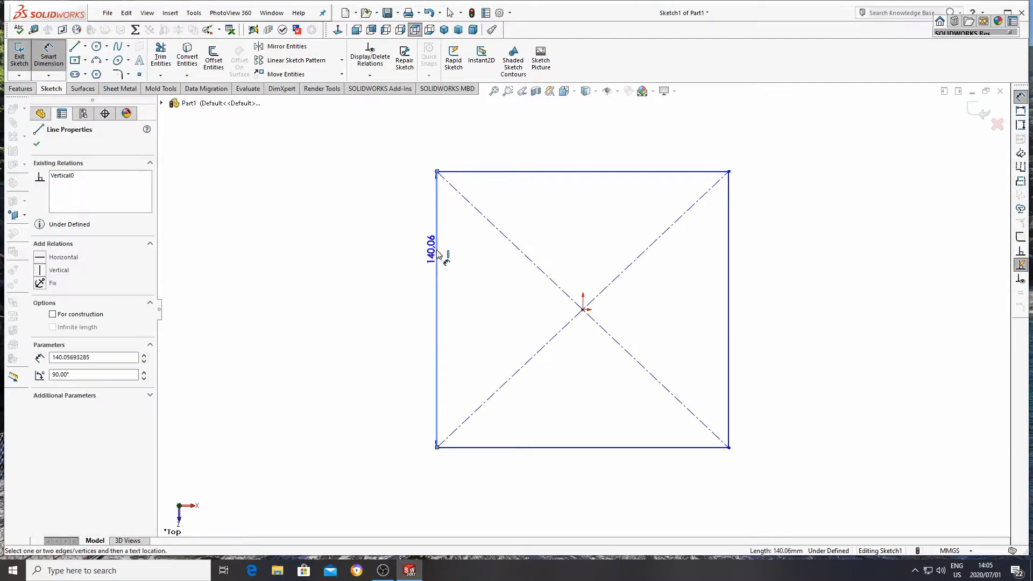
{"action": "left_click", "coordinate": [729, 293]}
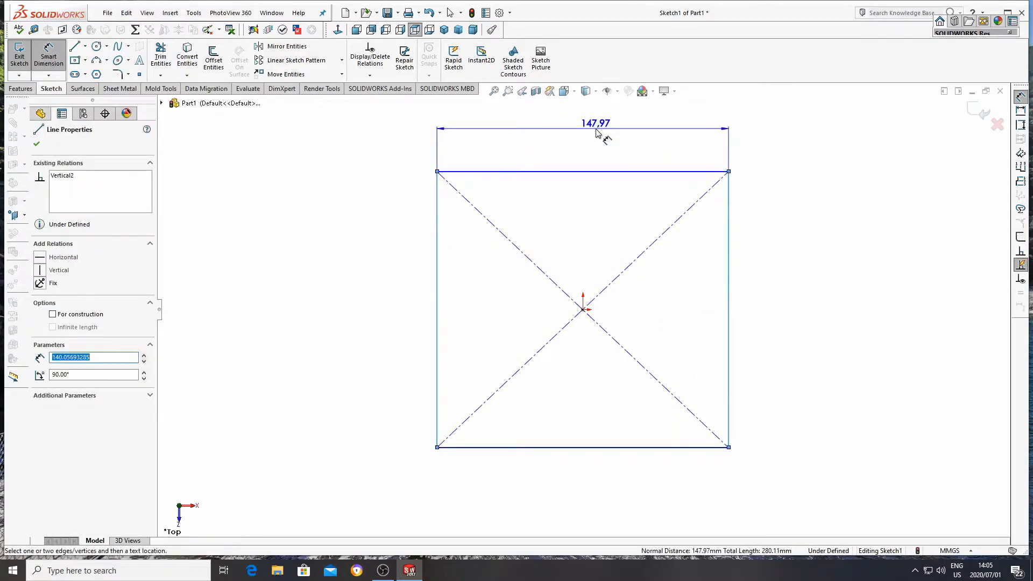
{"action": "scroll", "coordinate": [596, 133], "scroll_direction": "up", "scroll_amount": 2}
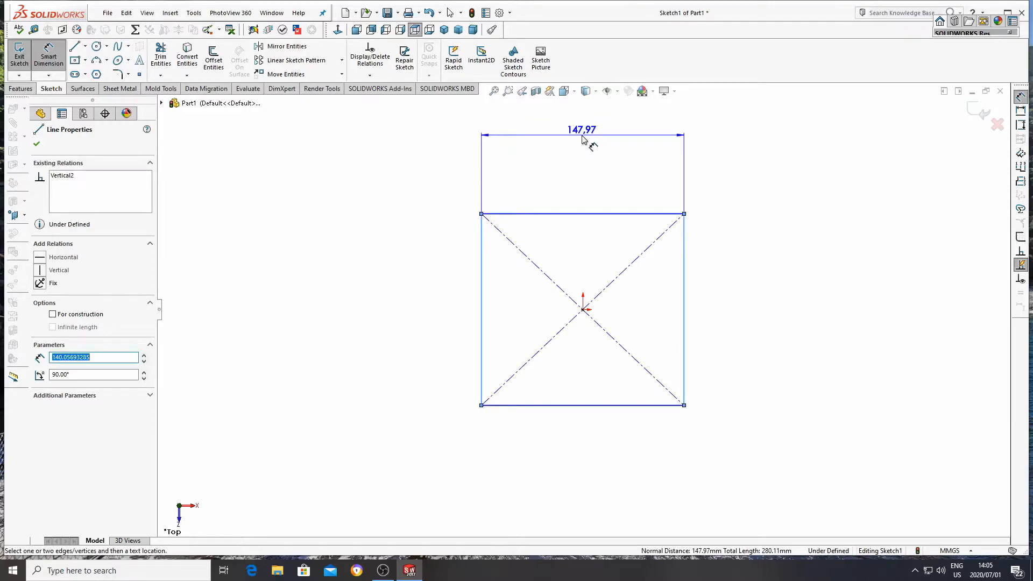
{"action": "left_click", "coordinate": [583, 138]}
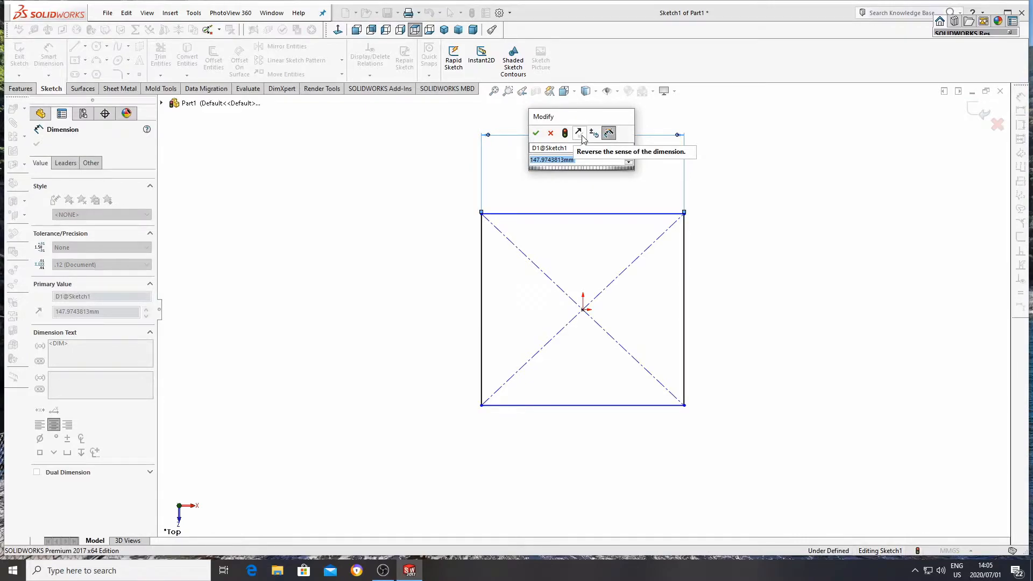
{"action": "type", "text": "150"}
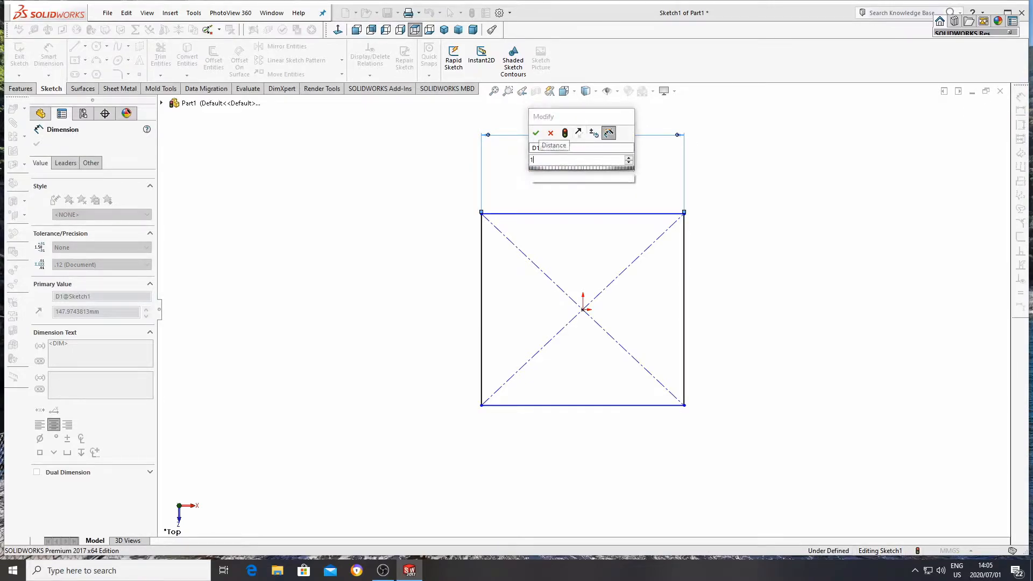
{"action": "left_click", "coordinate": [535, 133]}
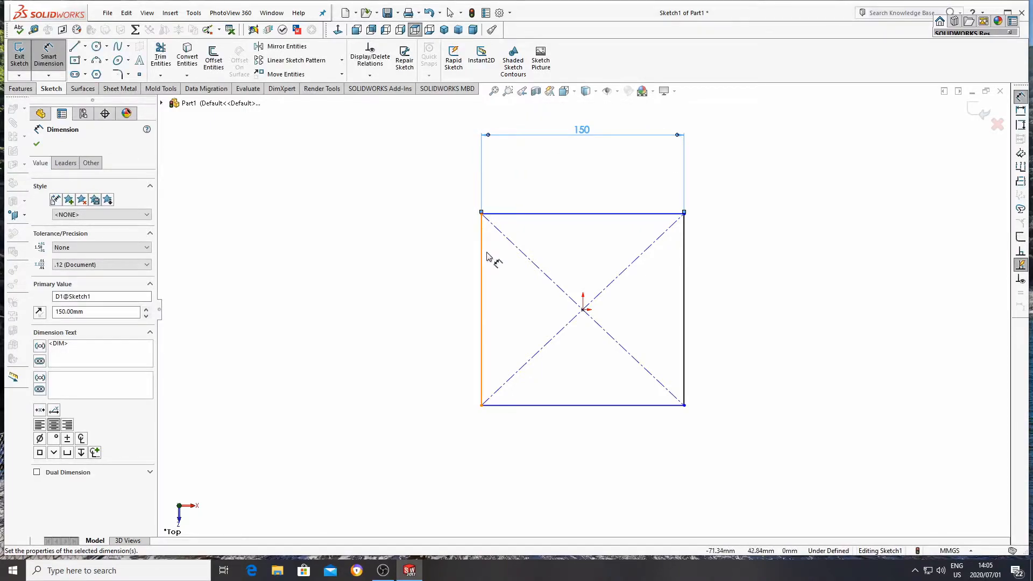
Dimension the distance between the rectangle's two horizontal sides and set it to 100 mm.
{"action": "left_click", "coordinate": [511, 215]}
{"action": "left_click", "coordinate": [562, 406]}
{"action": "left_click", "coordinate": [302, 304]}
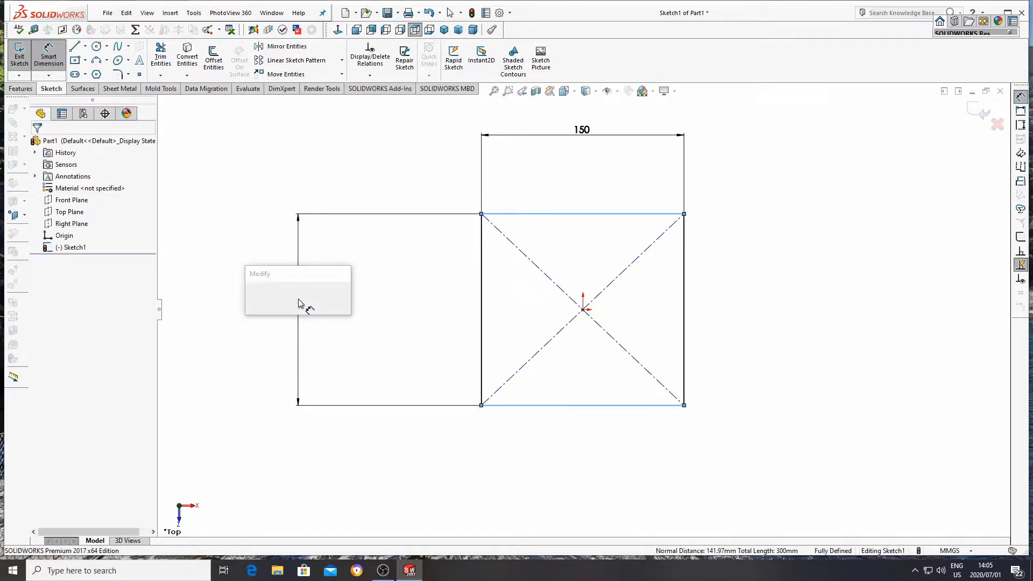
{"action": "type", "text": "100"}
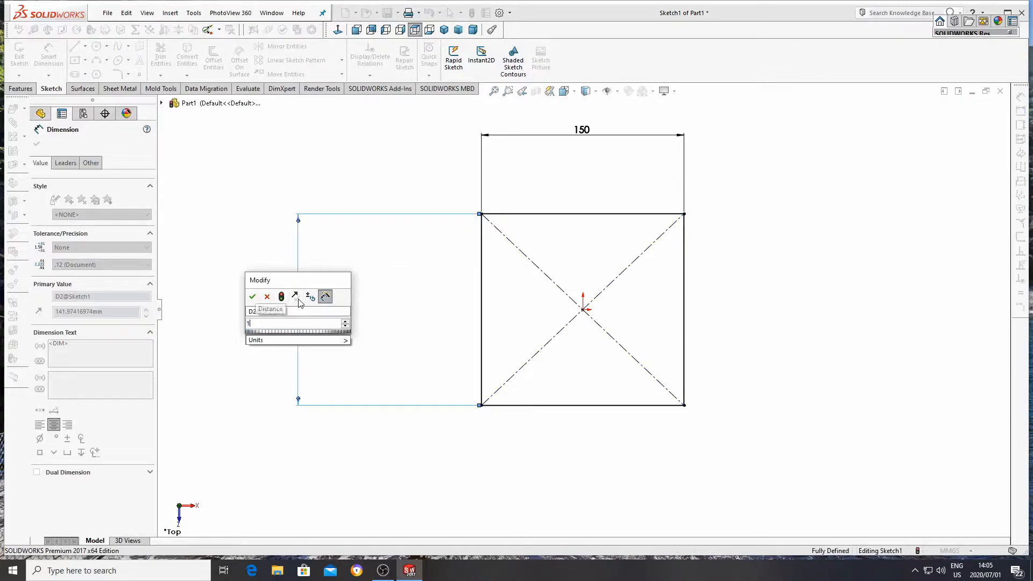
{"action": "left_click", "coordinate": [253, 297]}
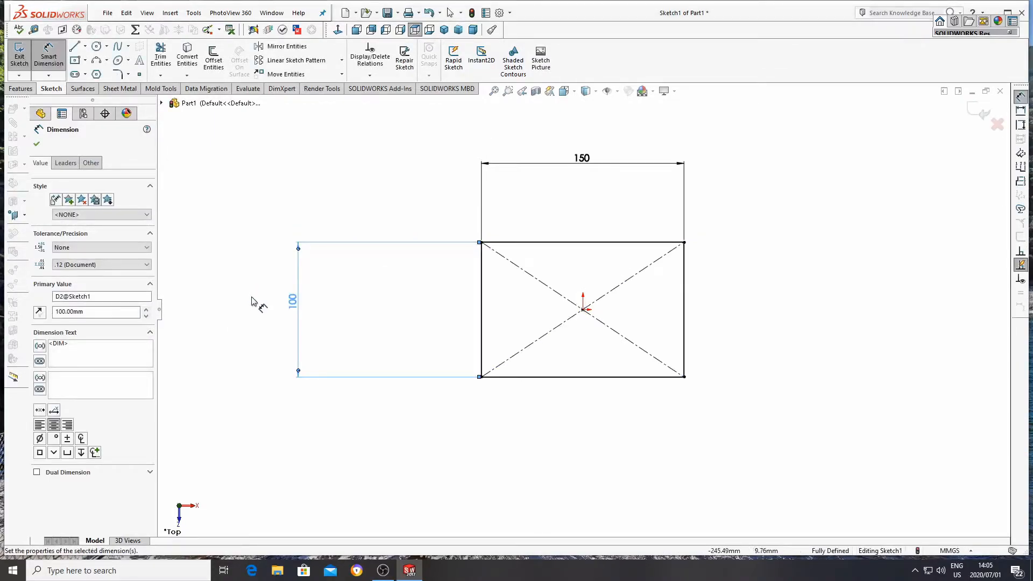
{"action": "left_click", "coordinate": [37, 144]}
Examine the dimensioned rectangle sketch from the standard view orientations and by orbiting around it.
{"action": "mouse_move", "coordinate": [611, 295]}
{"action": "middle_mouse_down"}
{"action": "mouse_move", "coordinate": [592, 258]}
{"action": "mouse_move", "coordinate": [588, 174]}
{"action": "middle_mouse_up"}
{"action": "mouse_move", "coordinate": [770, 318]}
{"action": "middle_mouse_down"}
{"action": "mouse_move", "coordinate": [689, 301]}
{"action": "mouse_move", "coordinate": [662, 329]}
{"action": "mouse_move", "coordinate": [708, 405]}
{"action": "mouse_move", "coordinate": [637, 406]}
{"action": "mouse_move", "coordinate": [653, 290]}
{"action": "mouse_move", "coordinate": [653, 380]}
{"action": "mouse_move", "coordinate": [692, 410]}
{"action": "mouse_move", "coordinate": [653, 358]}
{"action": "mouse_move", "coordinate": [689, 357]}
{"action": "mouse_move", "coordinate": [682, 369]}
{"action": "middle_mouse_up"}
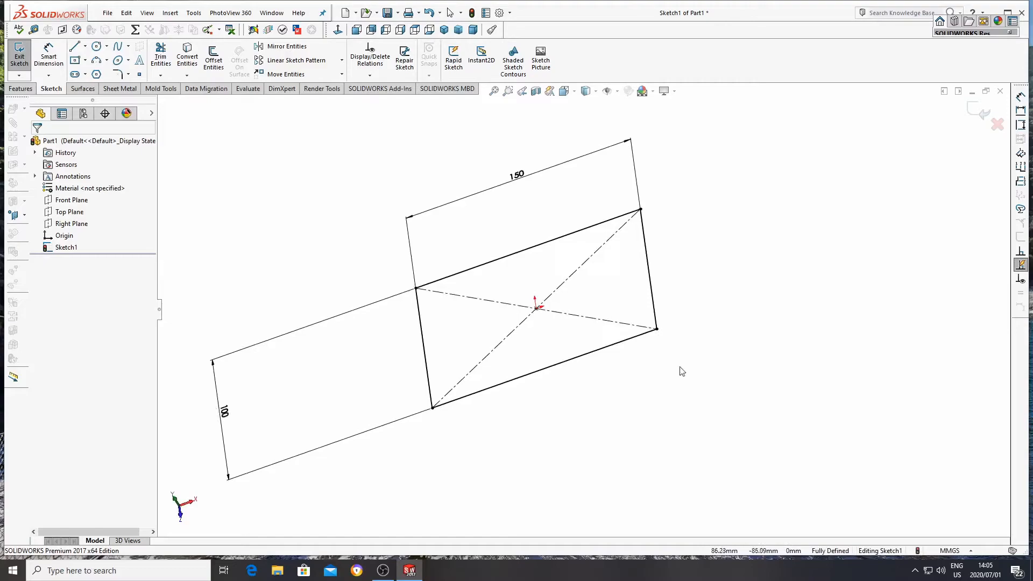
{"action": "left_click", "coordinate": [360, 31]}
{"action": "left_click", "coordinate": [371, 30]}
{"action": "left_click", "coordinate": [385, 30]}
{"action": "left_click", "coordinate": [400, 29]}
{"action": "left_click", "coordinate": [414, 30]}
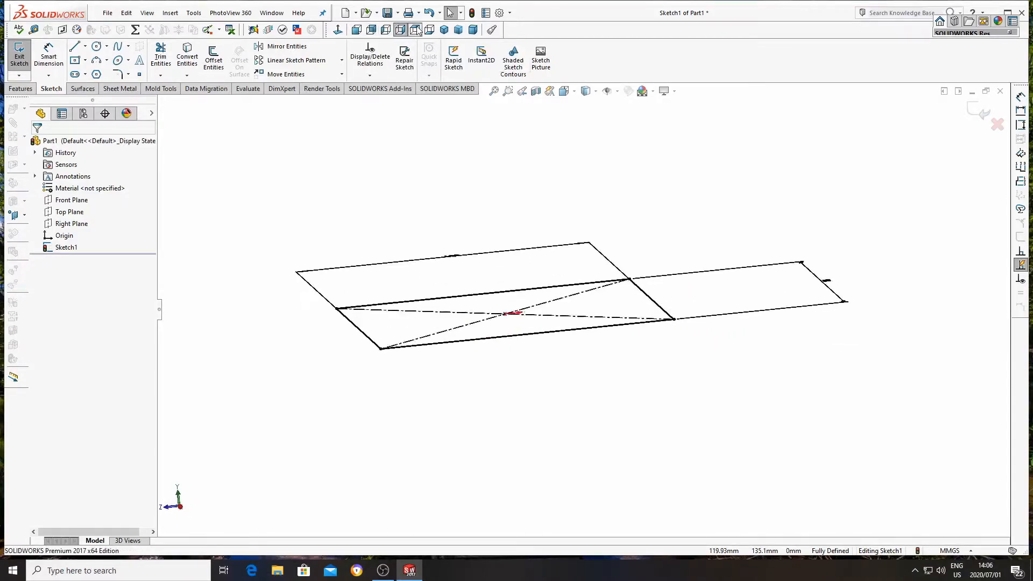
{"action": "left_click", "coordinate": [430, 30]}
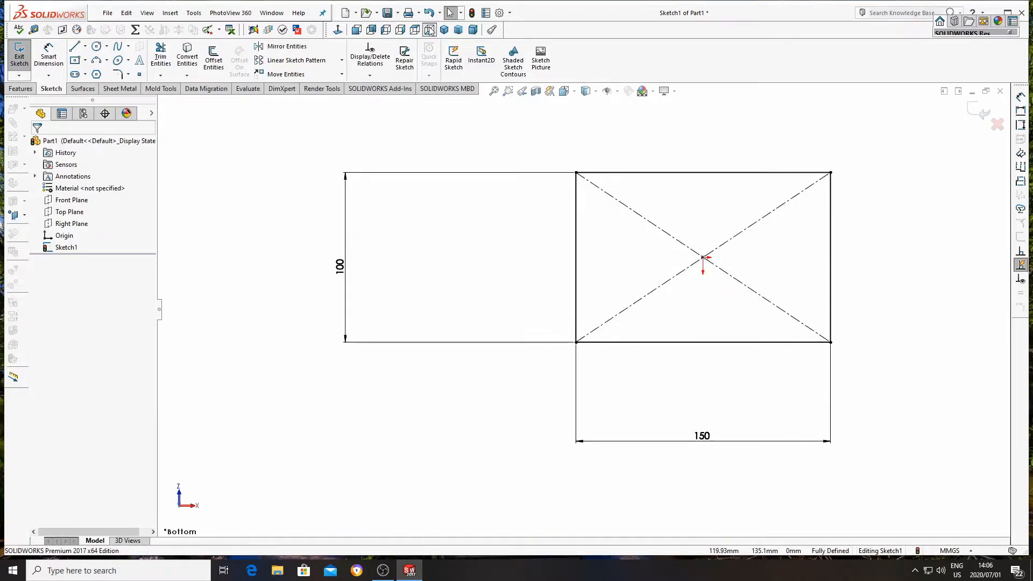
{"action": "left_click", "coordinate": [445, 30]}
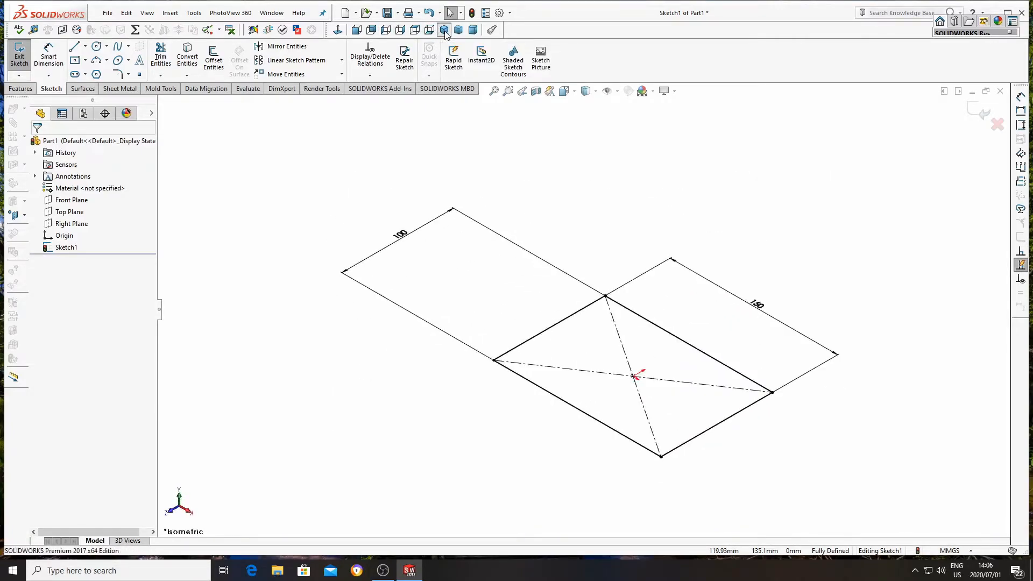
{"action": "left_click", "coordinate": [458, 31]}
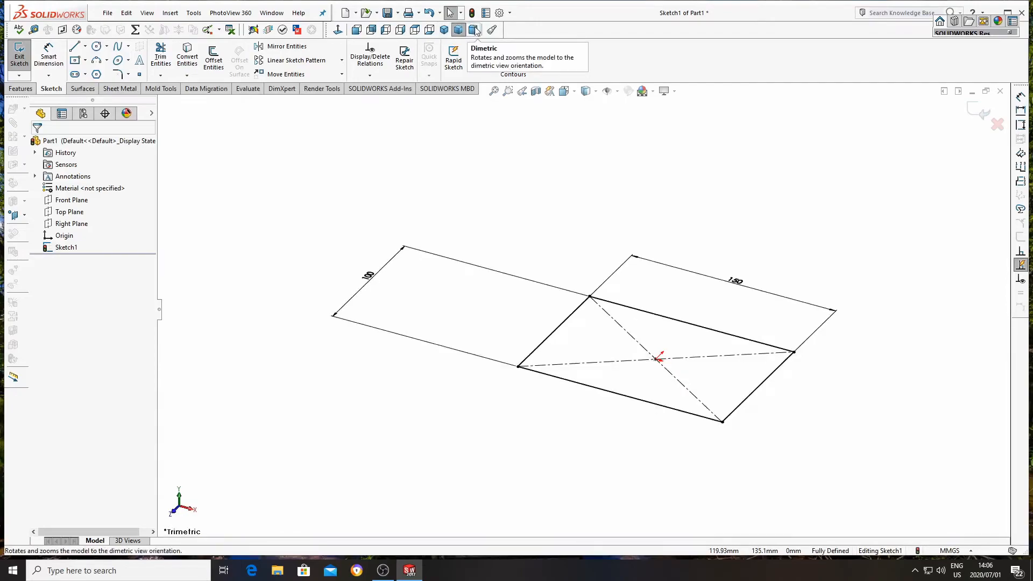
{"action": "left_click", "coordinate": [418, 31]}
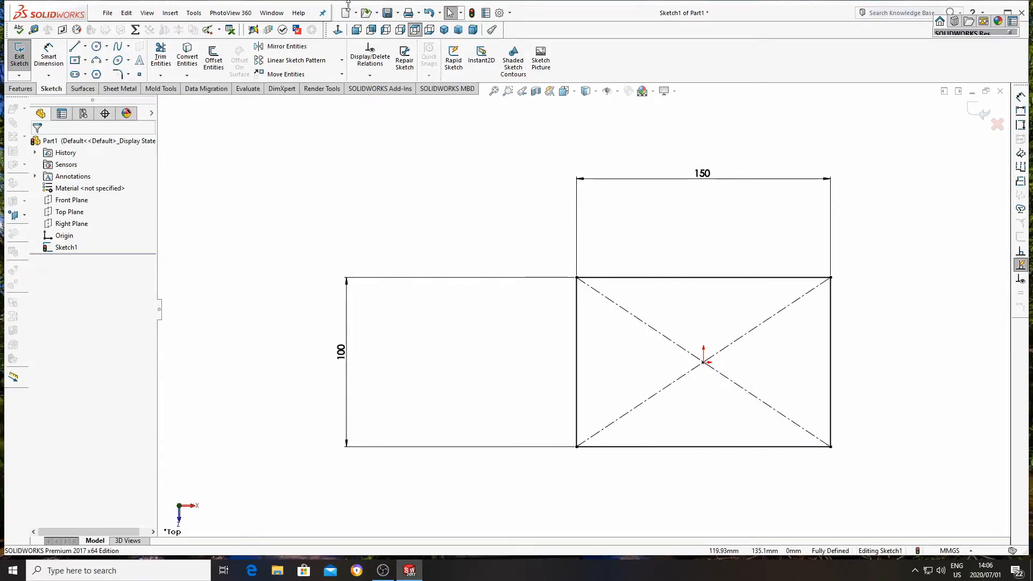
{"action": "left_click", "coordinate": [340, 29]}
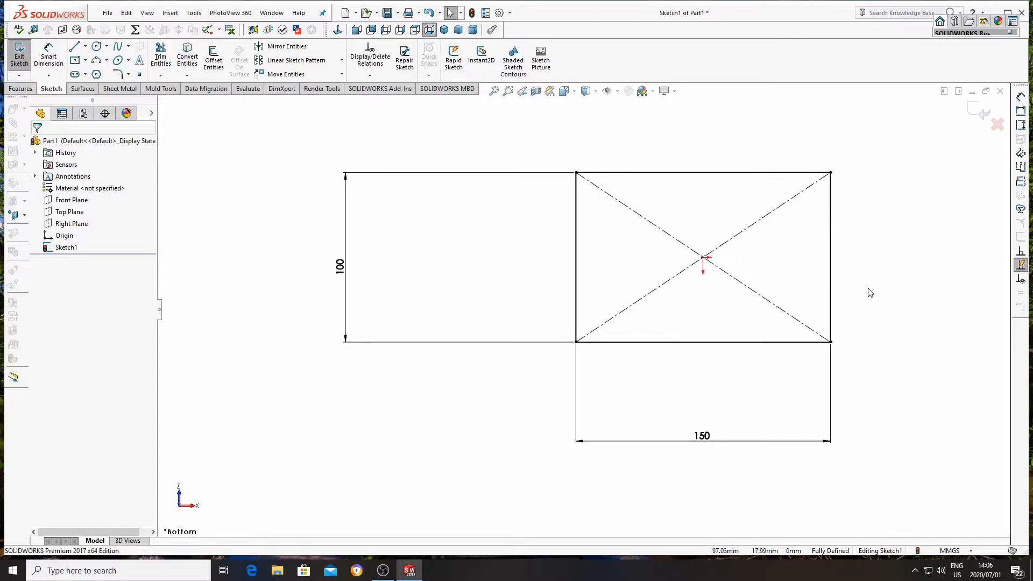
{"action": "mouse_move", "coordinate": [776, 300]}
{"action": "middle_mouse_down"}
{"action": "mouse_move", "coordinate": [744, 207]}
{"action": "mouse_move", "coordinate": [749, 187]}
{"action": "middle_mouse_up"}
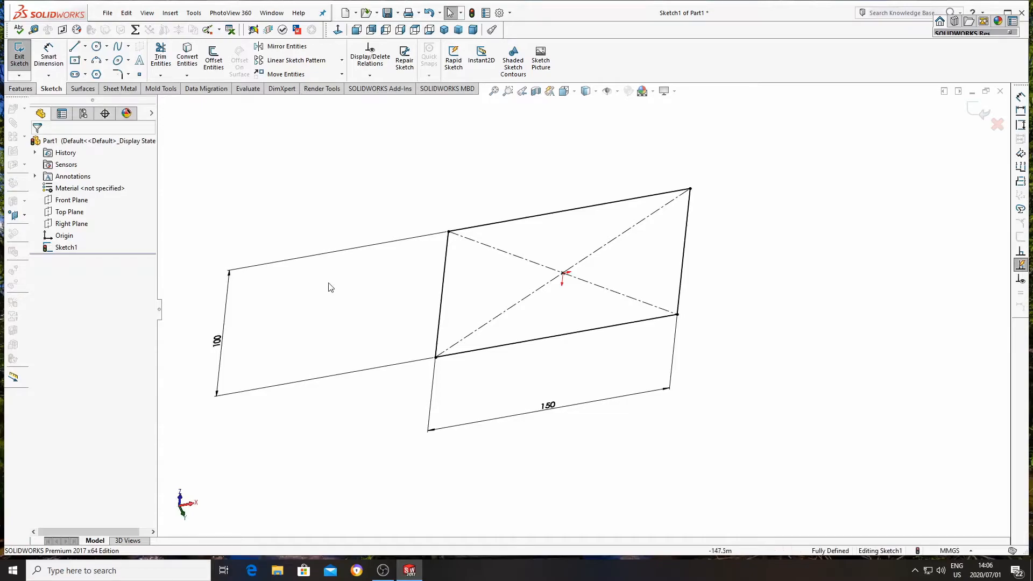
Finish the rectangle sketch and extrude it as a blind boss 25 mm deep from the sketch plane, keeping the default direction.
{"action": "left_click", "coordinate": [22, 61]}
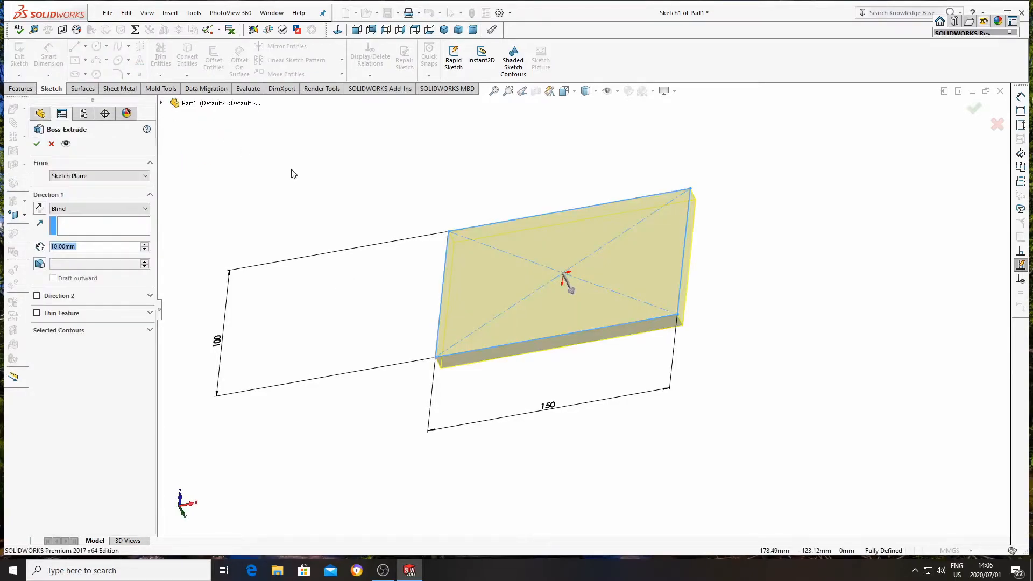
{"action": "mouse_move", "coordinate": [502, 415]}
{"action": "middle_mouse_down"}
{"action": "mouse_move", "coordinate": [533, 369]}
{"action": "mouse_move", "coordinate": [515, 326]}
{"action": "mouse_move", "coordinate": [544, 346]}
{"action": "middle_mouse_up"}
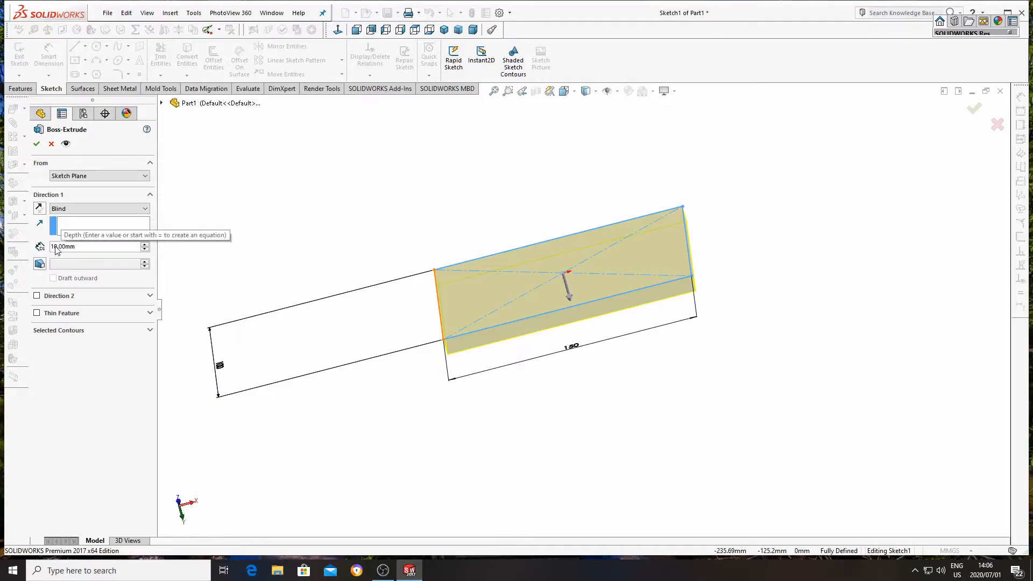
{"action": "left_click_drag", "start_coordinate": [79, 247], "coordinate": [62, 246]}
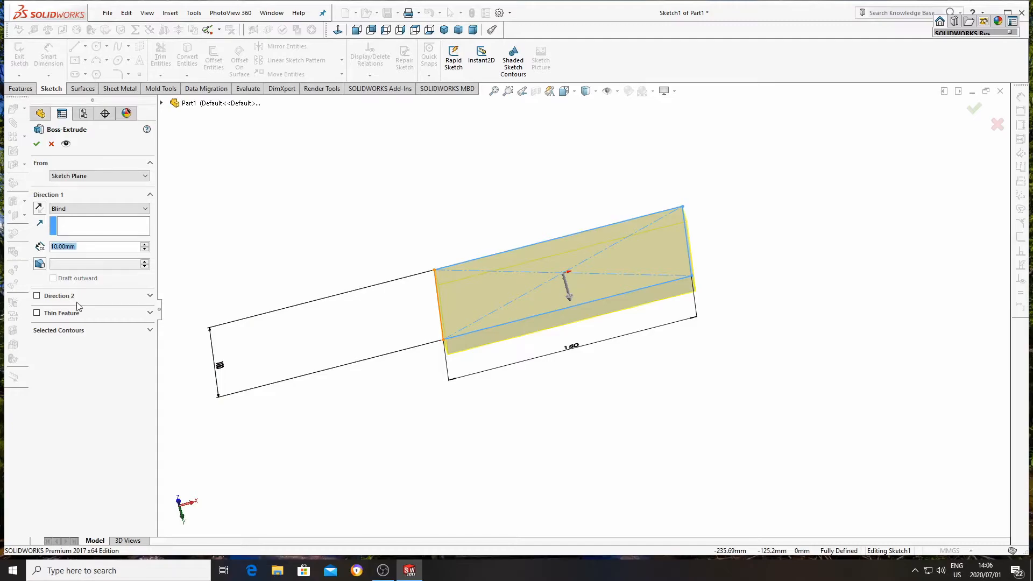
{"action": "type", "text": "25"}
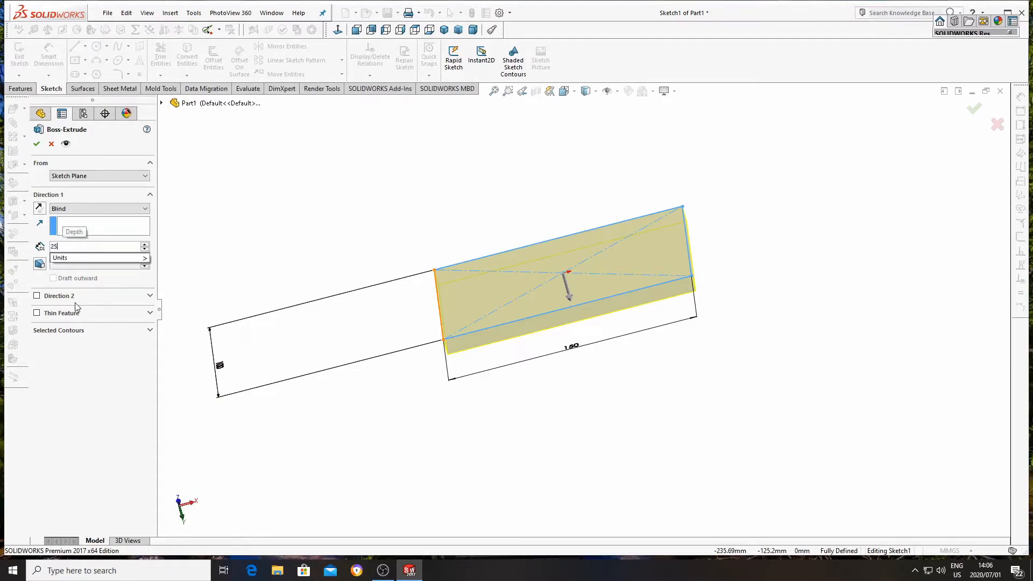
{"action": "key", "text": "Return"}
{"action": "left_click", "coordinate": [40, 210]}
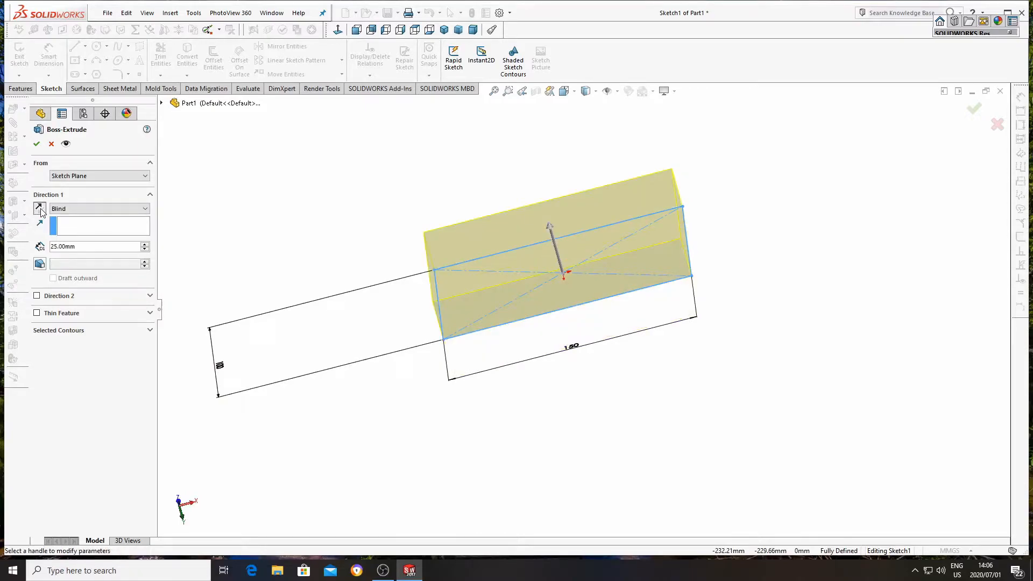
{"action": "left_click", "coordinate": [40, 209]}
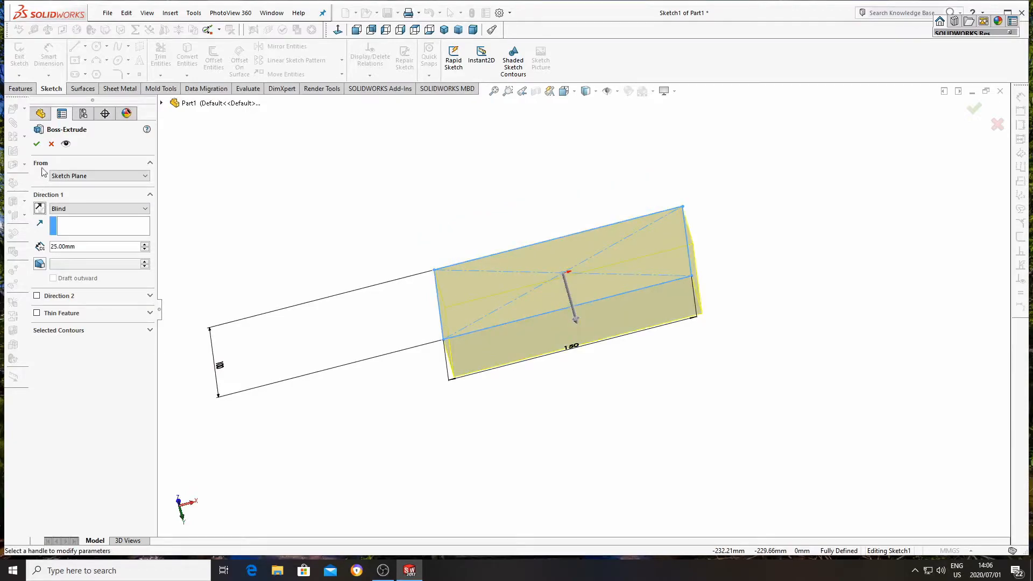
{"action": "left_click", "coordinate": [37, 143]}
{"action": "middle_click_drag", "start_coordinate": [234, 253], "coordinate": [300, 312]}
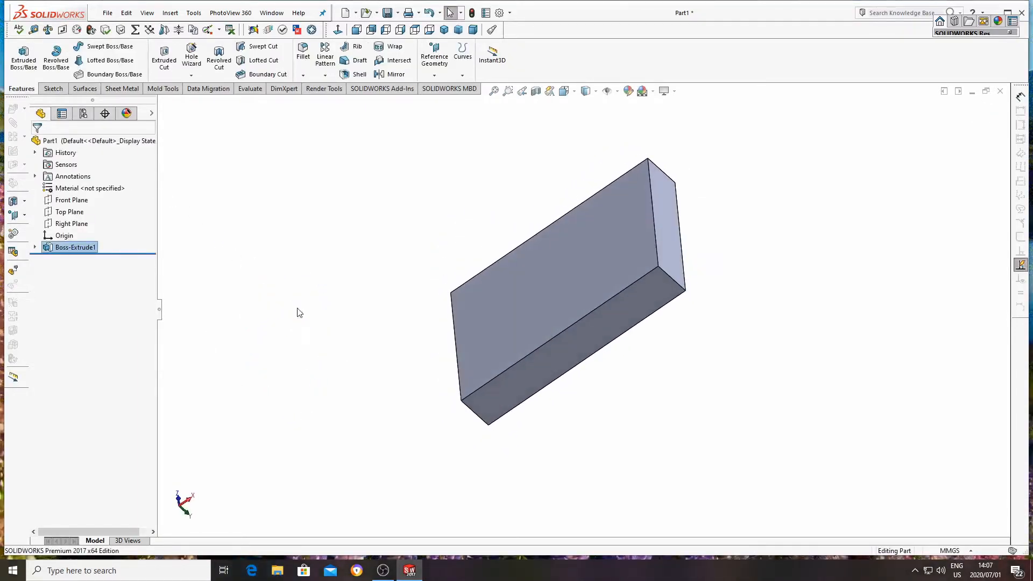
{"action": "right_click", "coordinate": [82, 253]}
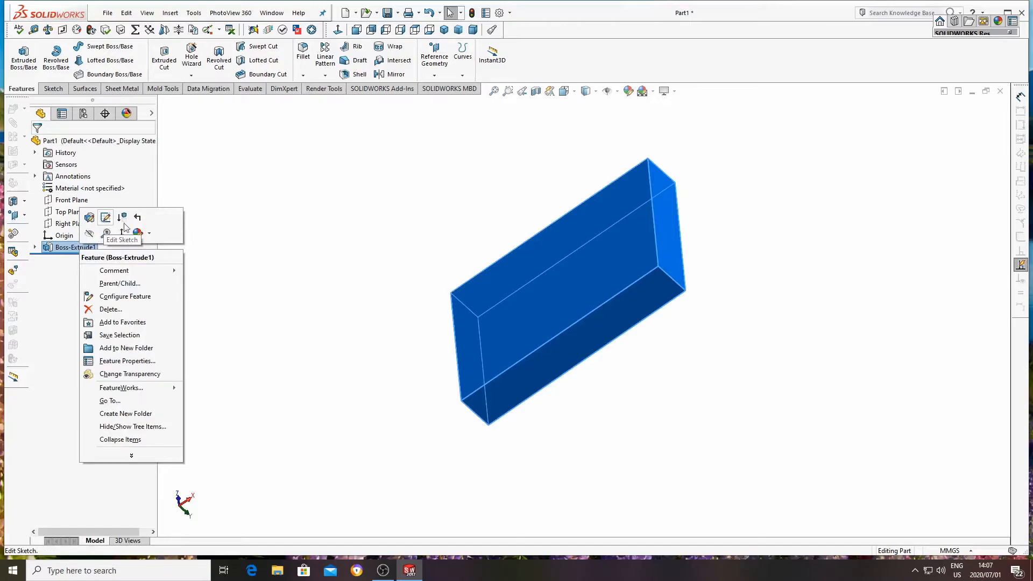
{"action": "left_click", "coordinate": [201, 221]}
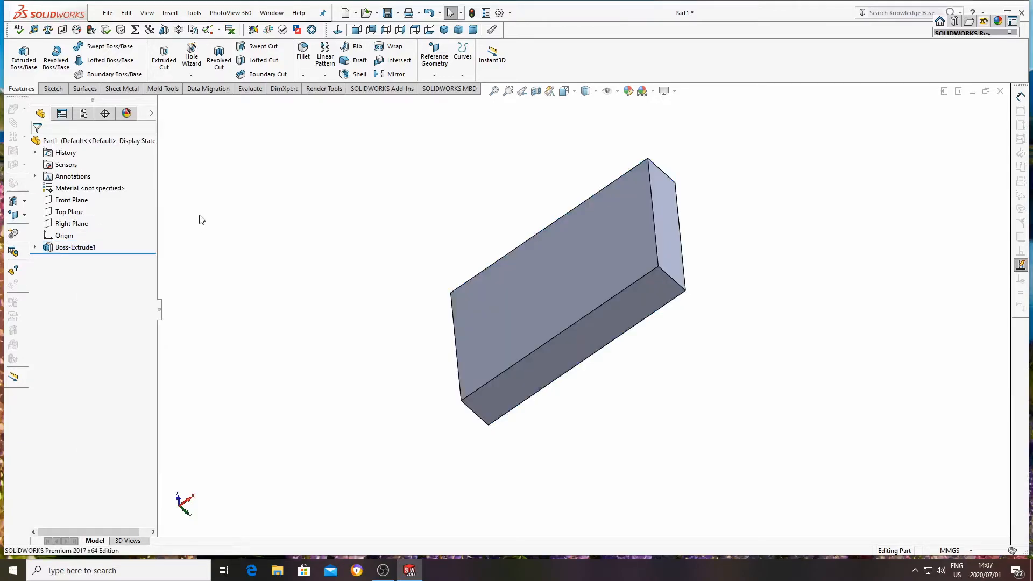
{"action": "right_click", "coordinate": [83, 250]}
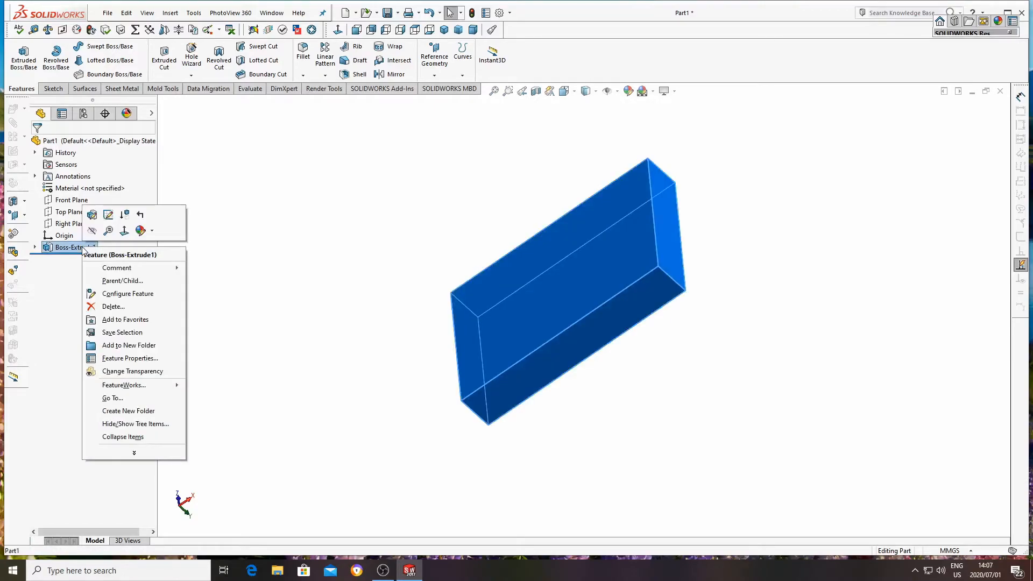
{"action": "left_click", "coordinate": [107, 215]}
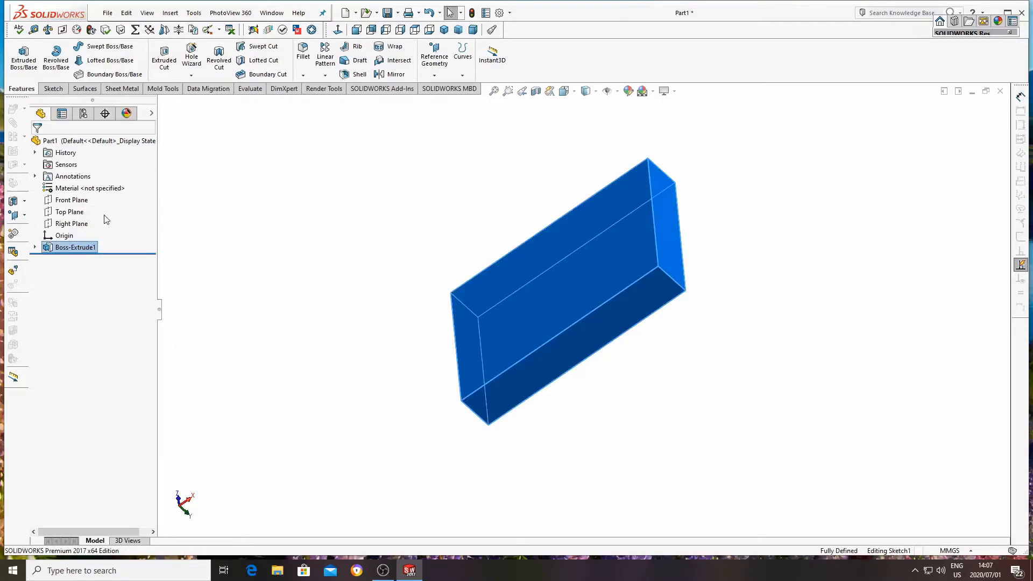
{"action": "left_click", "coordinate": [19, 54]}
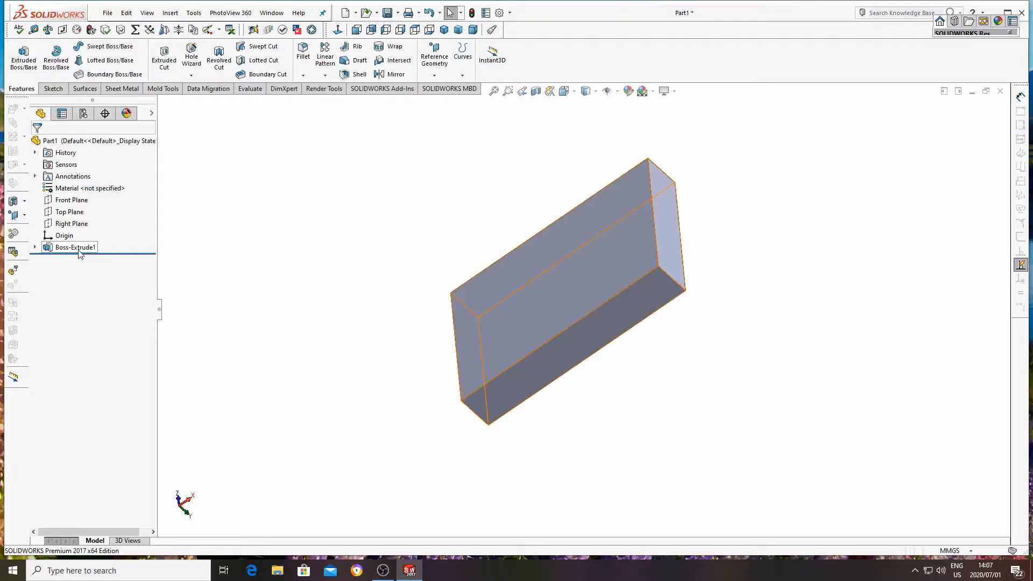
Edit the block's boss extrusion and add a 17° draft to its blind direction.
{"action": "right_click", "coordinate": [80, 249]}
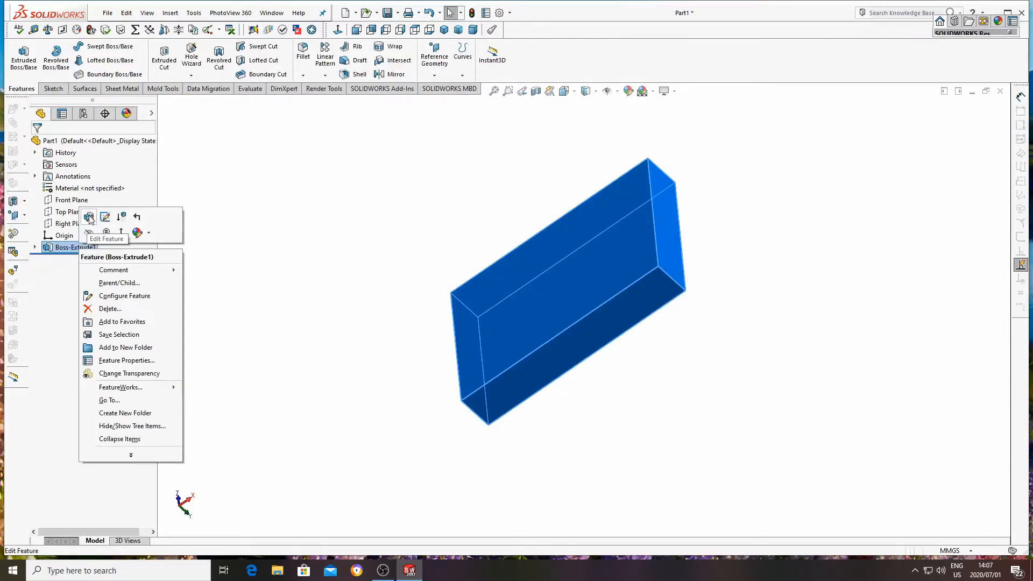
{"action": "left_click", "coordinate": [89, 217]}
{"action": "mouse_move", "coordinate": [267, 307]}
{"action": "middle_mouse_down"}
{"action": "mouse_move", "coordinate": [249, 293]}
{"action": "mouse_move", "coordinate": [276, 325]}
{"action": "mouse_move", "coordinate": [273, 309]}
{"action": "mouse_move", "coordinate": [286, 289]}
{"action": "mouse_move", "coordinate": [279, 317]}
{"action": "mouse_move", "coordinate": [269, 317]}
{"action": "middle_mouse_up"}
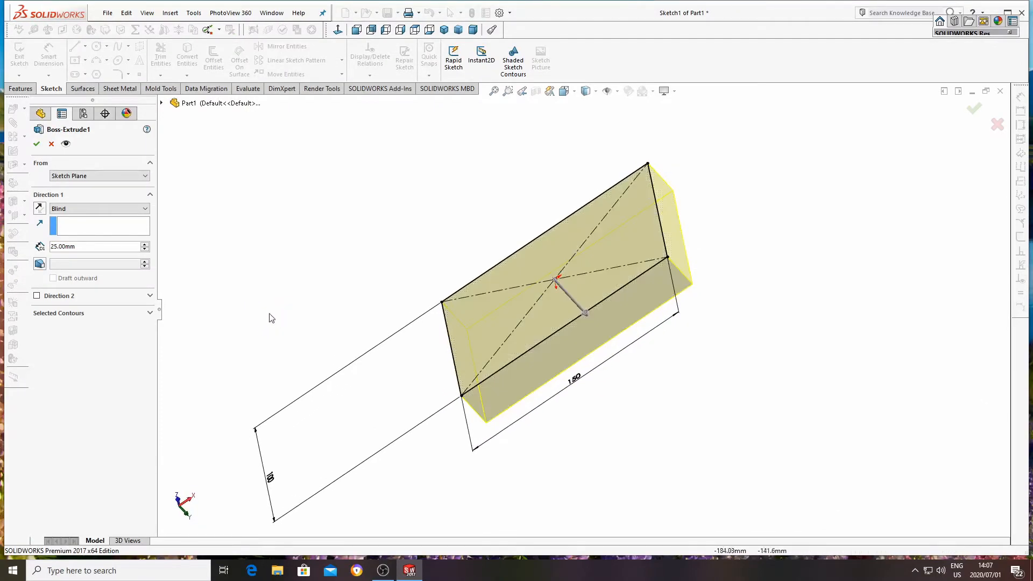
{"action": "left_click", "coordinate": [40, 263]}
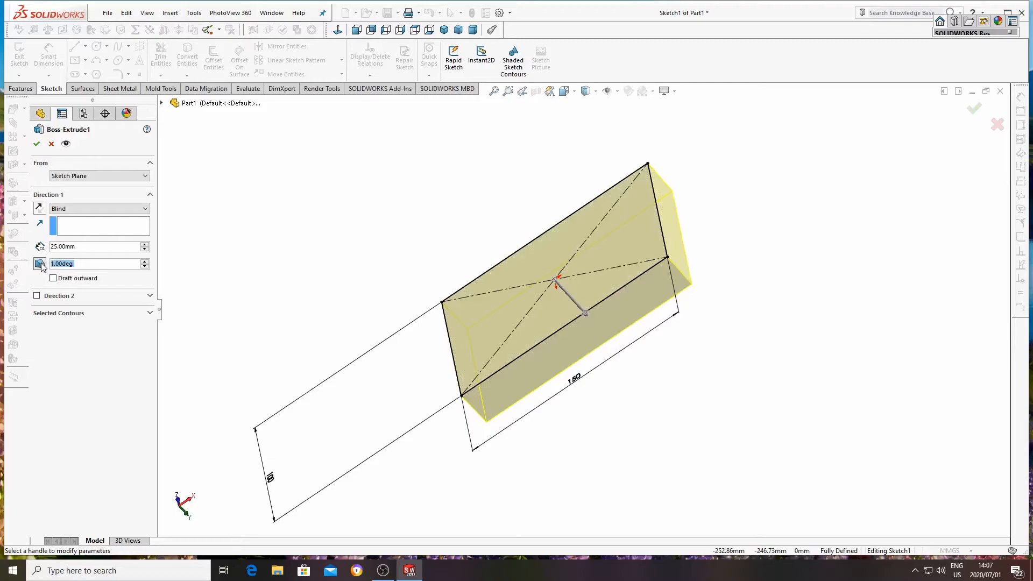
{"action": "left_click", "coordinate": [145, 262]}
{"action": "left_click", "coordinate": [146, 261]}
{"action": "left_click", "coordinate": [146, 262]}
{"action": "left_click", "coordinate": [146, 262]}
{"action": "left_click", "coordinate": [146, 262]}
{"action": "left_click", "coordinate": [146, 262]}
{"action": "left_click", "coordinate": [146, 262]}
{"action": "left_click", "coordinate": [146, 262]}
{"action": "left_click", "coordinate": [146, 262]}
{"action": "left_click", "coordinate": [145, 262]}
{"action": "left_click", "coordinate": [146, 262]}
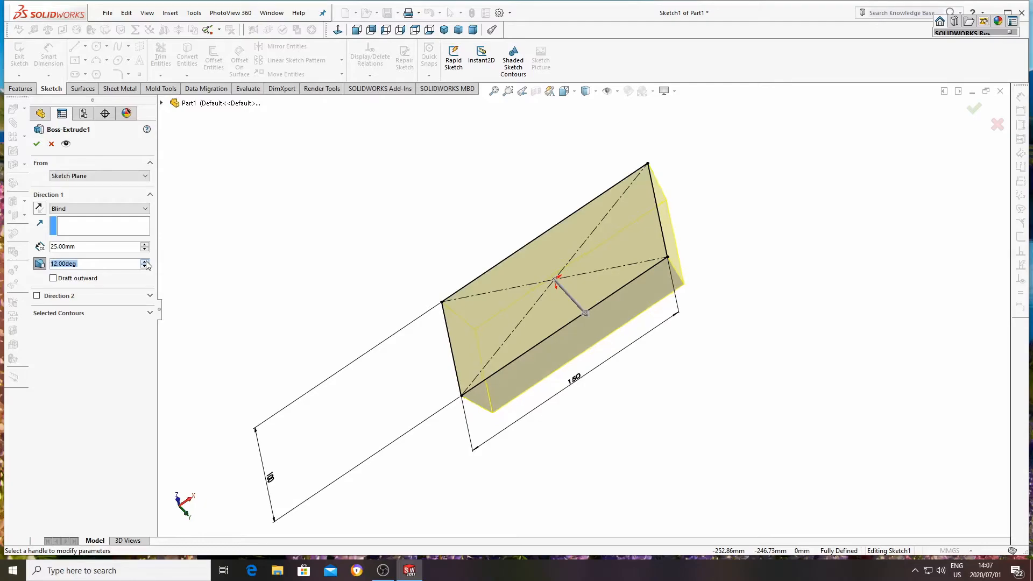
{"action": "left_click", "coordinate": [146, 262]}
{"action": "left_click", "coordinate": [146, 261]}
{"action": "left_click", "coordinate": [146, 262]}
{"action": "left_click", "coordinate": [146, 262]}
{"action": "left_click", "coordinate": [146, 262]}
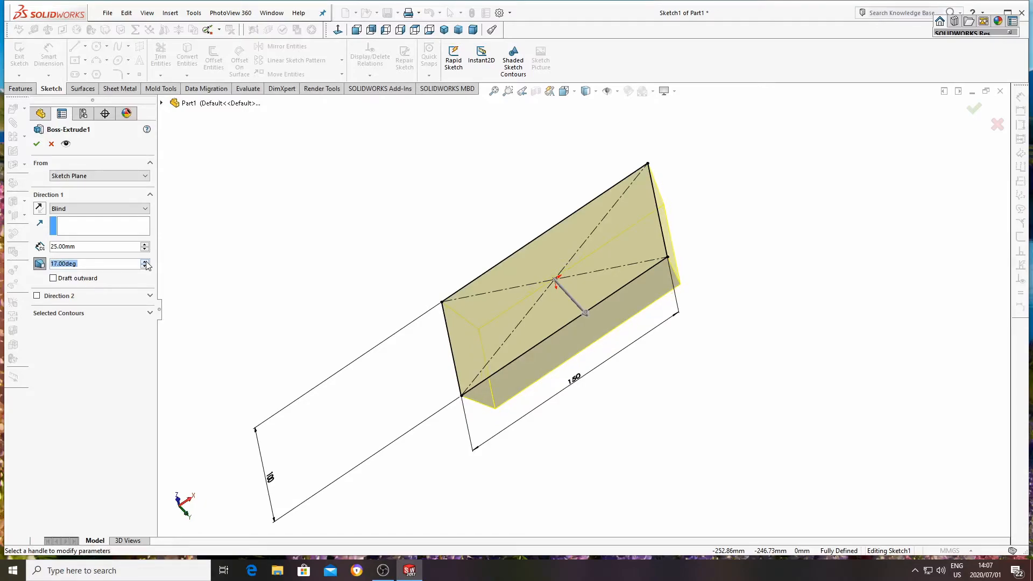
Make the extrusion's draft flare outward and apply the edited feature.
{"action": "left_click", "coordinate": [53, 278]}
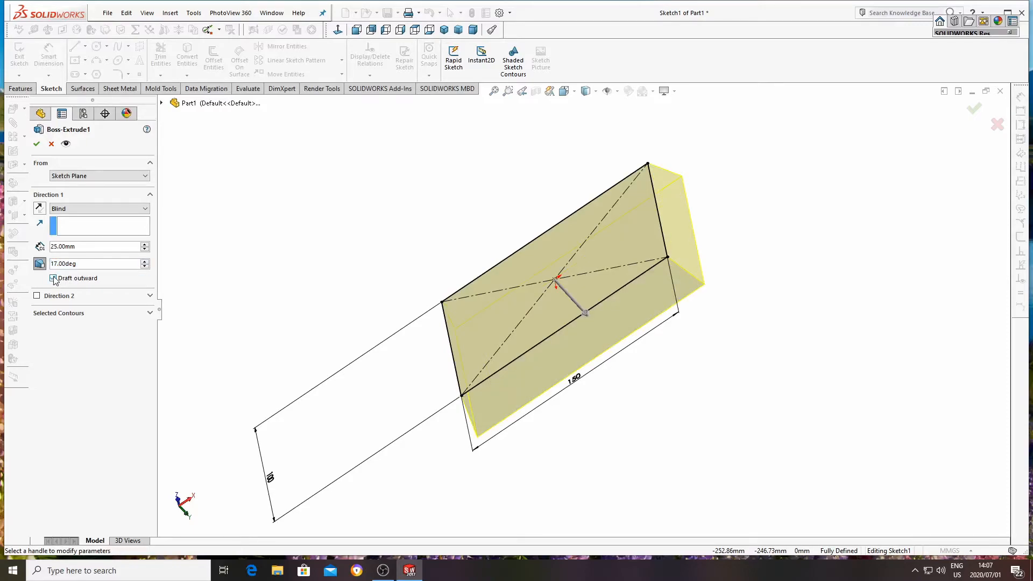
{"action": "middle_click_drag", "start_coordinate": [329, 403], "coordinate": [470, 339]}
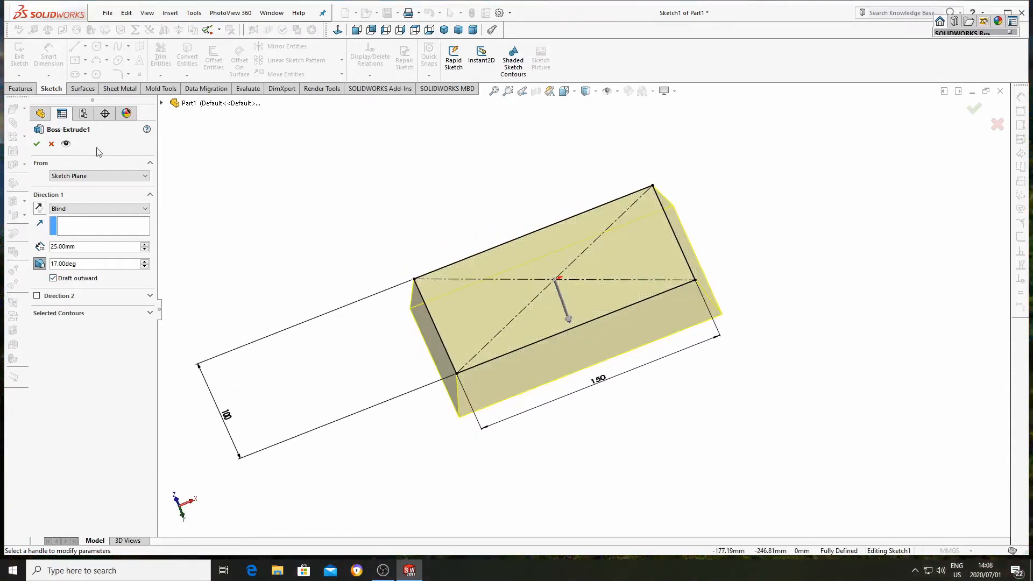
{"action": "left_click", "coordinate": [37, 144]}
Examine the drafted block's sloping sides and edges from different angles and distances.
{"action": "middle_click_drag", "start_coordinate": [422, 263], "coordinate": [500, 270]}
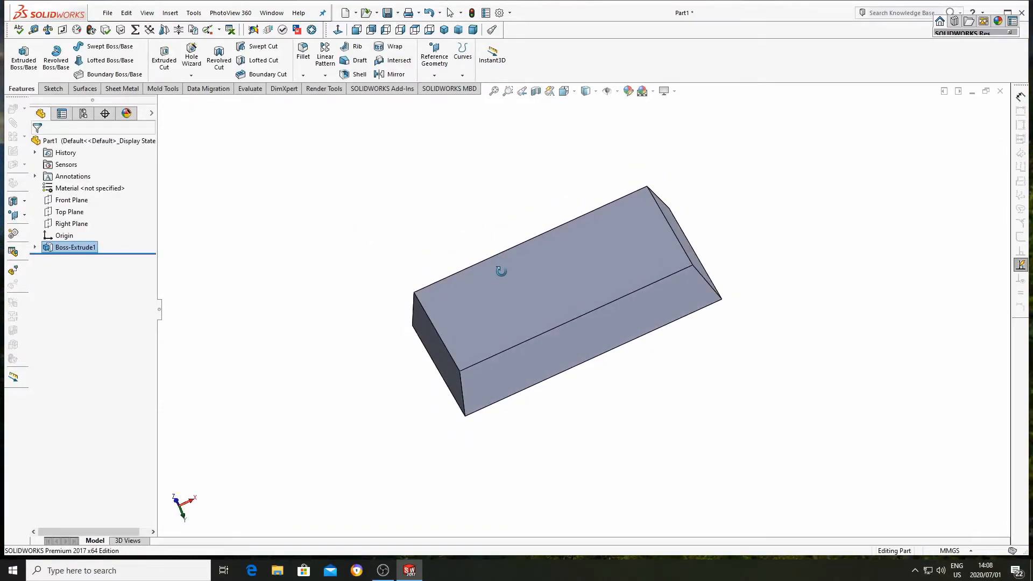
{"action": "scroll", "coordinate": [683, 291], "scroll_direction": "down", "scroll_amount": 1}
{"action": "scroll", "coordinate": [699, 269], "scroll_direction": "up", "scroll_amount": 1}
{"action": "scroll", "coordinate": [622, 323], "scroll_direction": "down", "scroll_amount": 1}
{"action": "scroll", "coordinate": [646, 266], "scroll_direction": "up", "scroll_amount": 1}
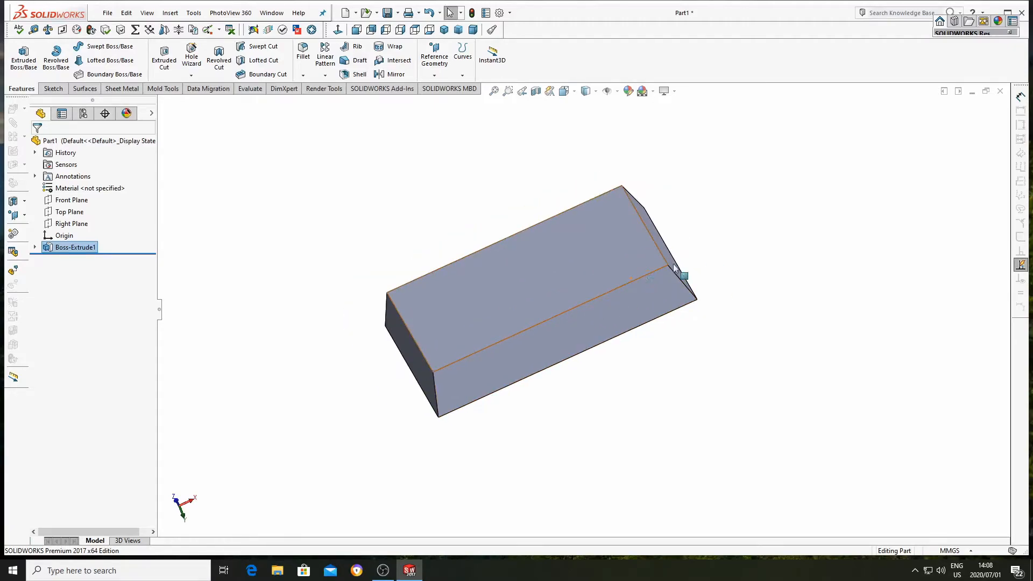
{"action": "scroll", "coordinate": [579, 269], "scroll_direction": "down", "scroll_amount": 1}
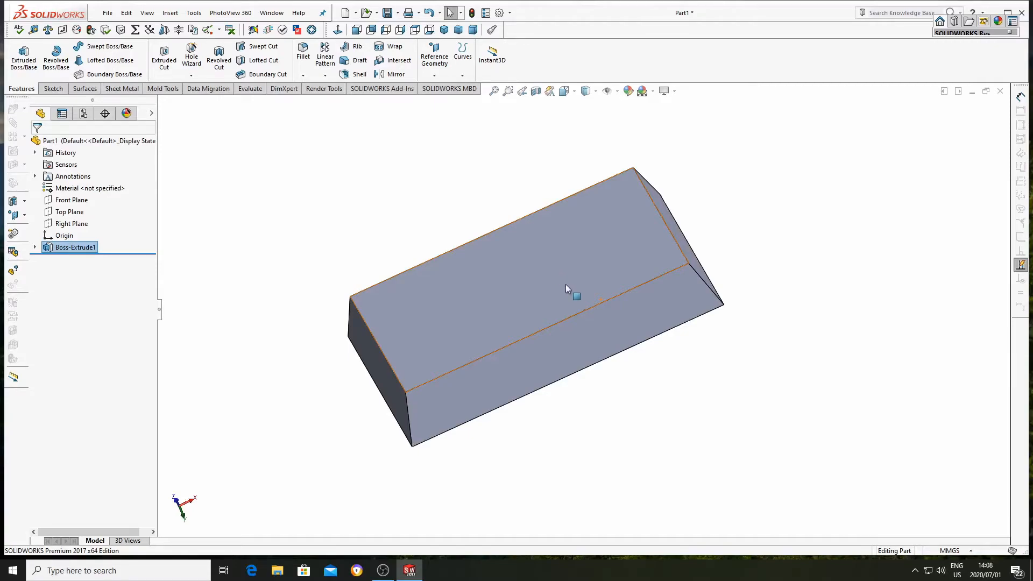
{"action": "middle_click_drag", "start_coordinate": [566, 284], "coordinate": [563, 269]}
{"action": "scroll", "coordinate": [564, 269], "scroll_direction": "up", "scroll_amount": 1}
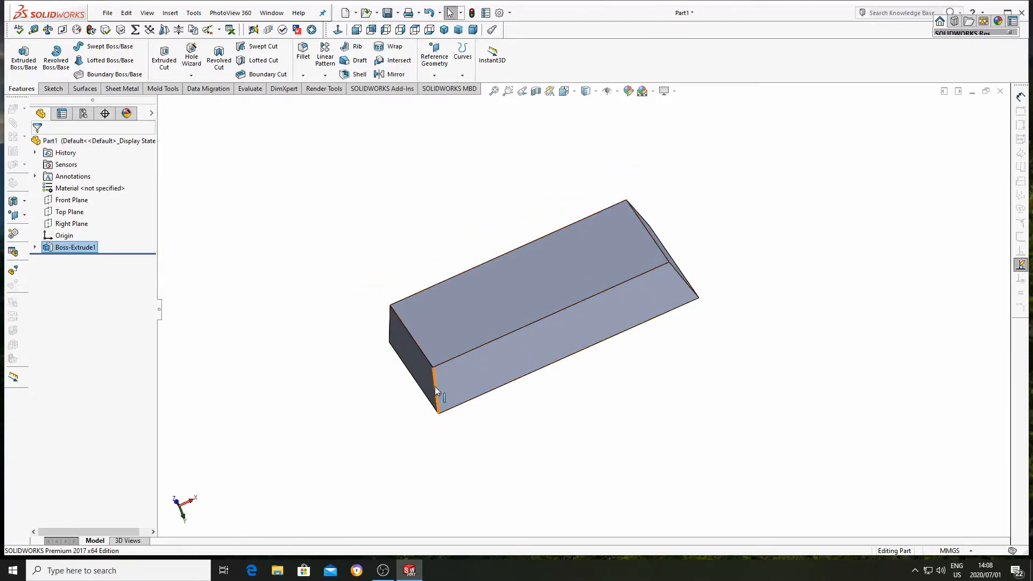
{"action": "scroll", "coordinate": [498, 329], "scroll_direction": "down", "scroll_amount": 1}
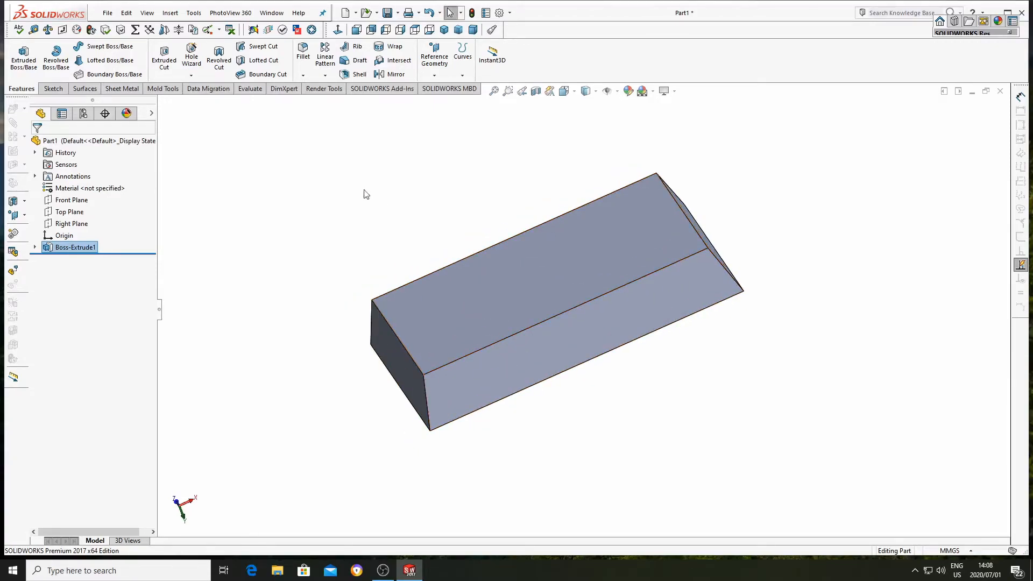
Set up a symmetric 3 mm fillet on one long and one short edge of the block's smaller flat face, plus the face itself.
{"action": "left_click", "coordinate": [304, 52]}
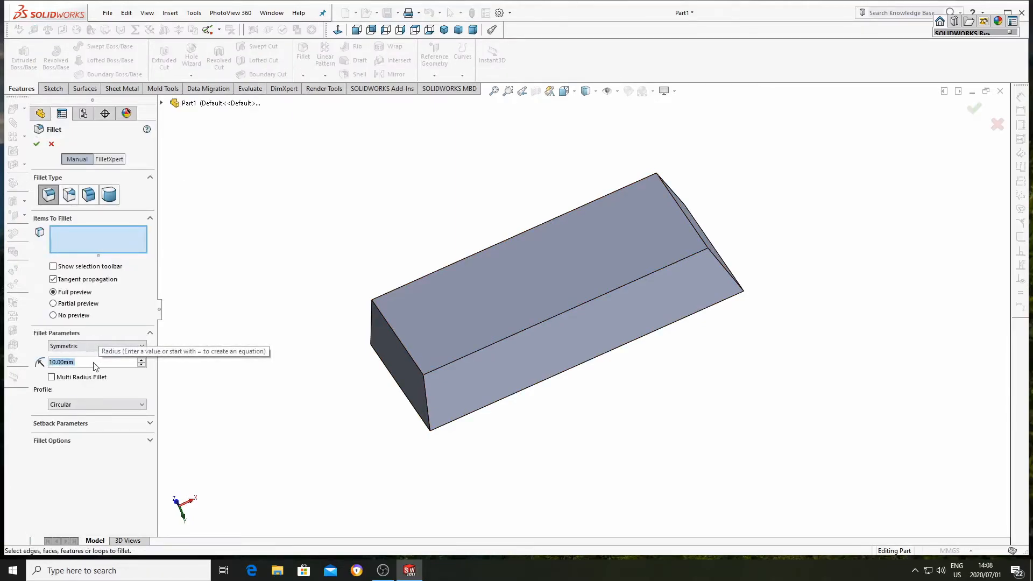
{"action": "type", "text": "3"}
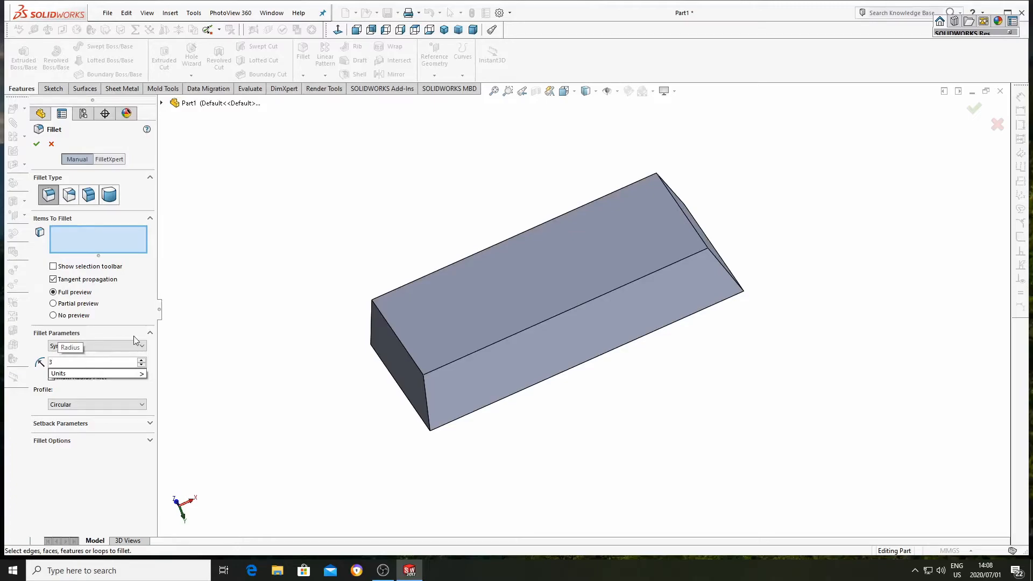
{"action": "key", "text": "Return"}
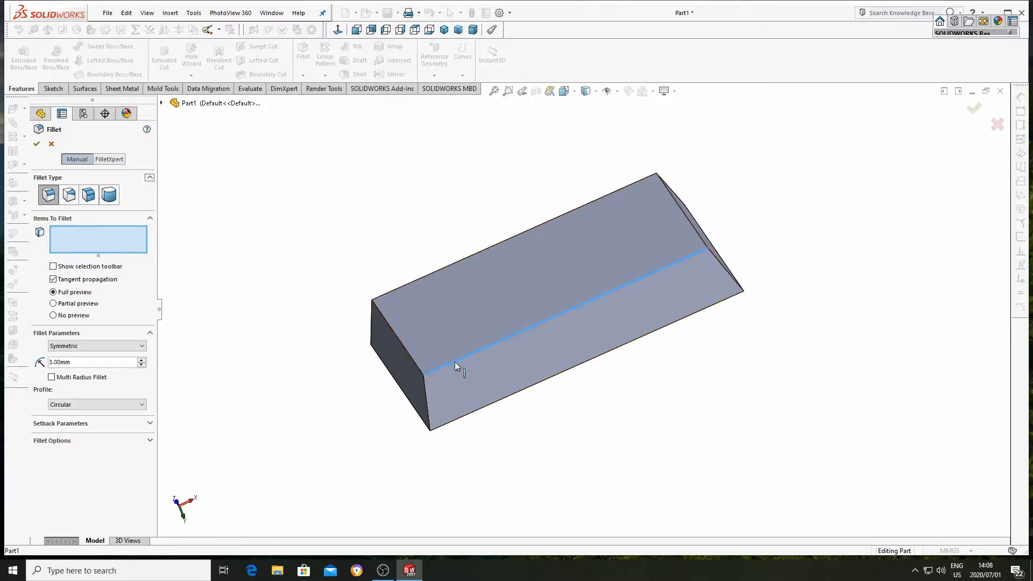
{"action": "left_click", "coordinate": [455, 363]}
{"action": "left_click", "coordinate": [414, 360]}
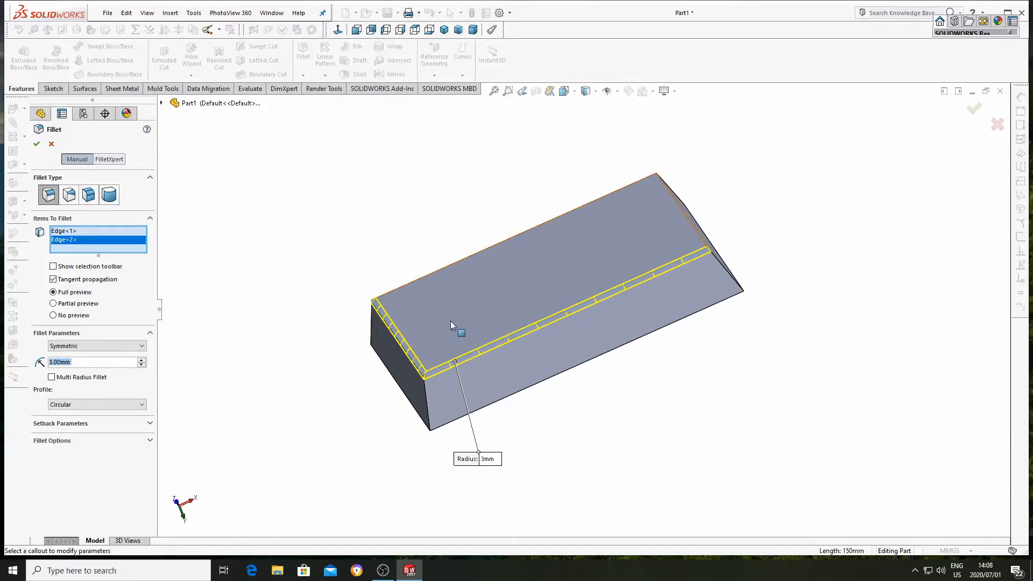
{"action": "left_click", "coordinate": [512, 295]}
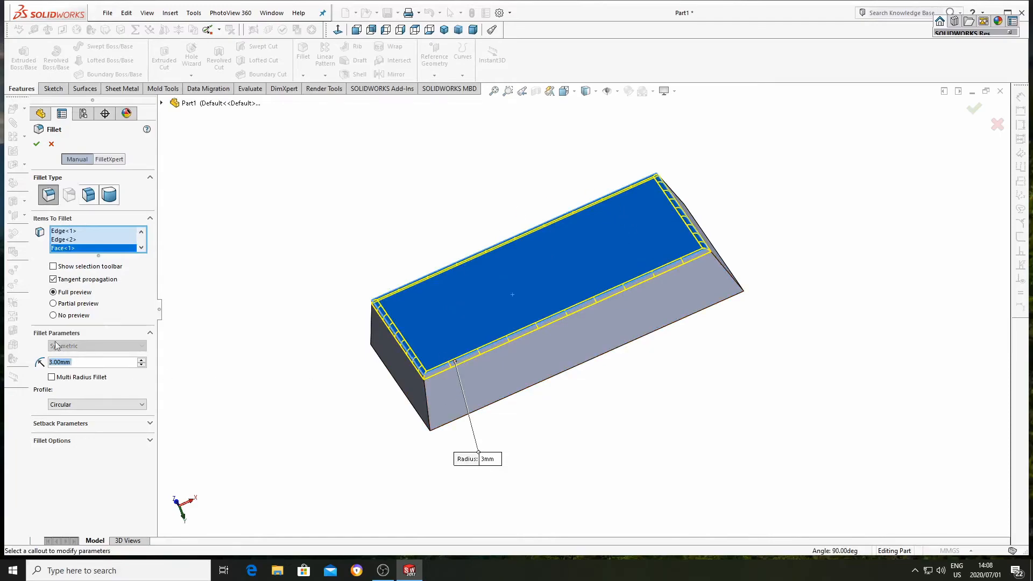
Remove the two individual edges from the fillet selection, keep only the face, and apply the fillet.
{"action": "left_click", "coordinate": [69, 231]}
{"action": "right_click", "coordinate": [69, 231]}
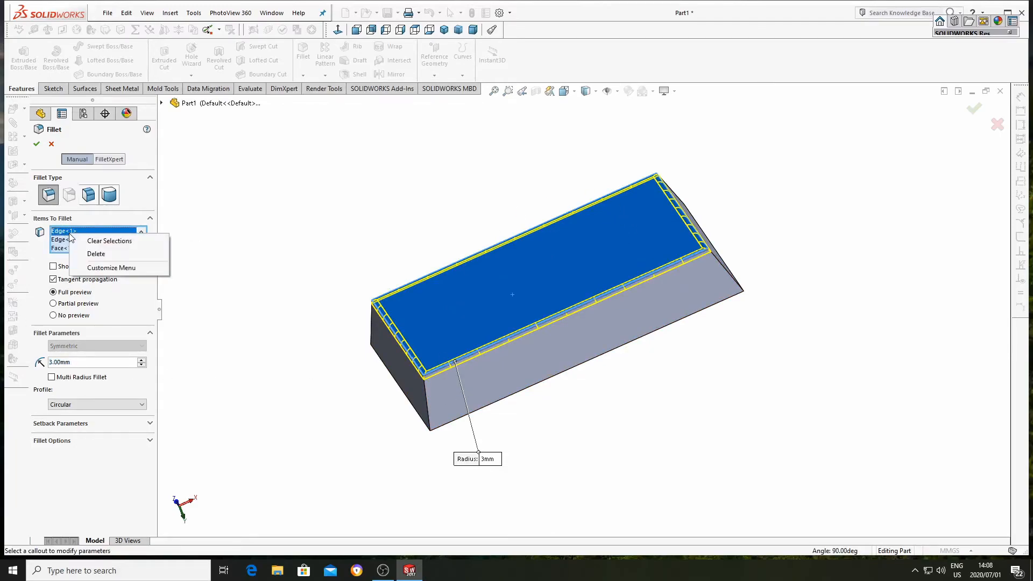
{"action": "left_click", "coordinate": [96, 254]}
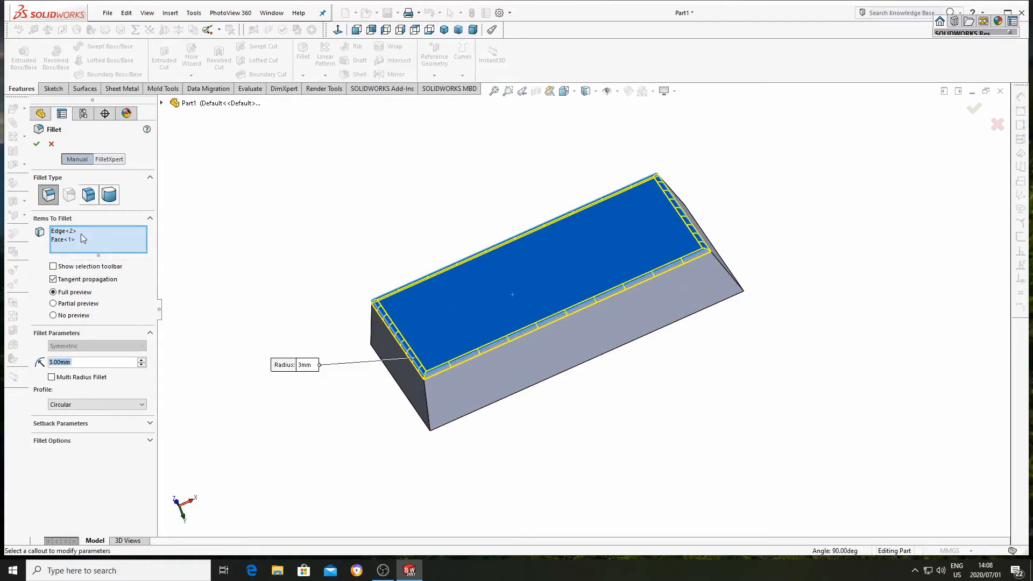
{"action": "right_click", "coordinate": [74, 234]}
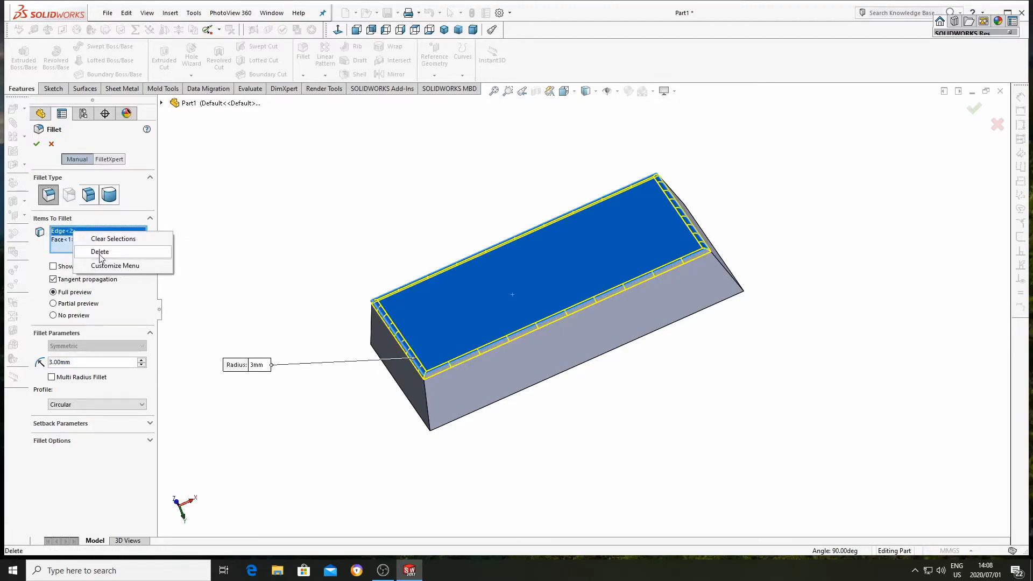
{"action": "left_click", "coordinate": [98, 253]}
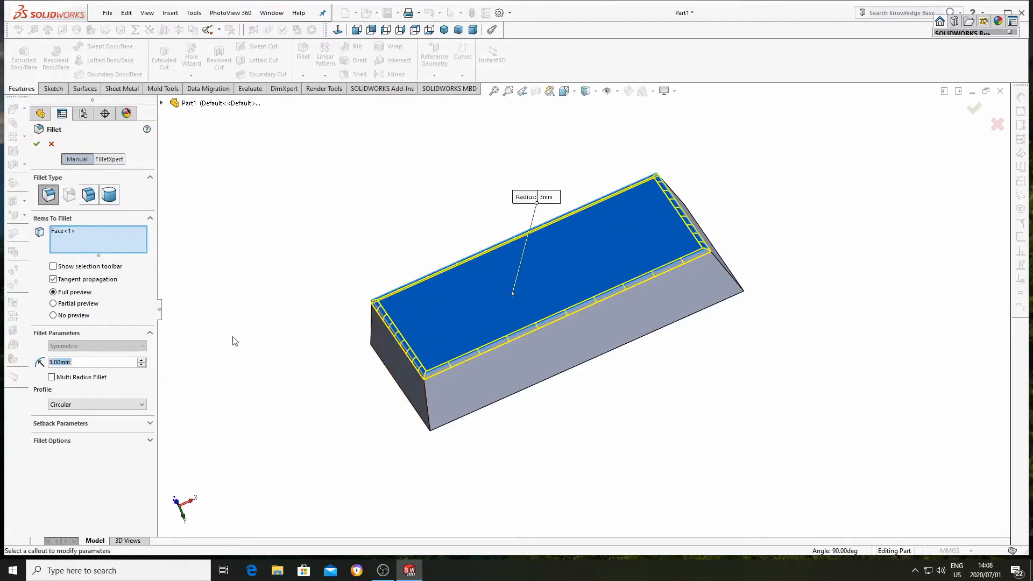
{"action": "left_click", "coordinate": [37, 144]}
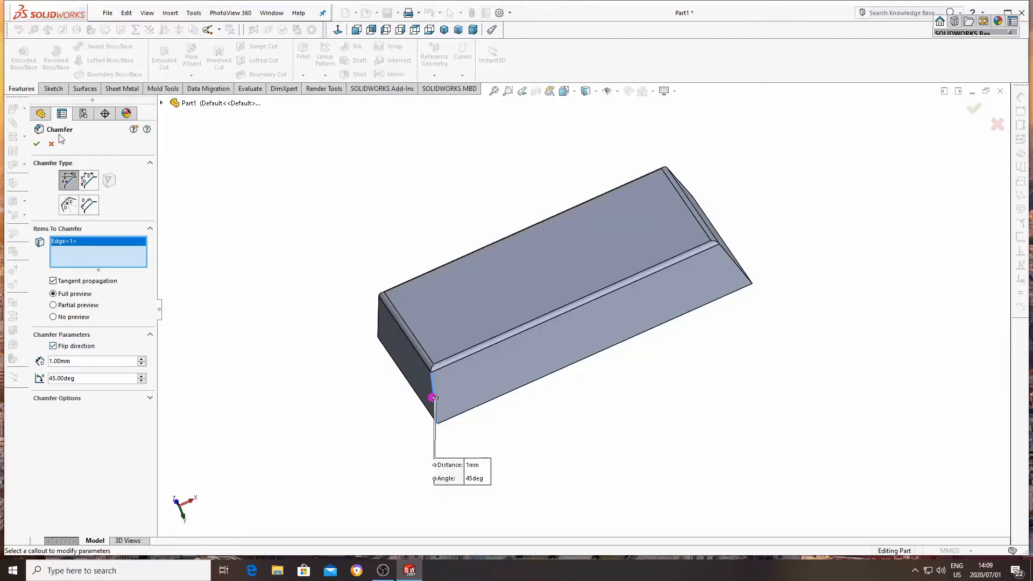
Cancel the open chamfer and fillet the block's four slanted corner edges with a 3 mm radius.
{"action": "left_click", "coordinate": [53, 147]}
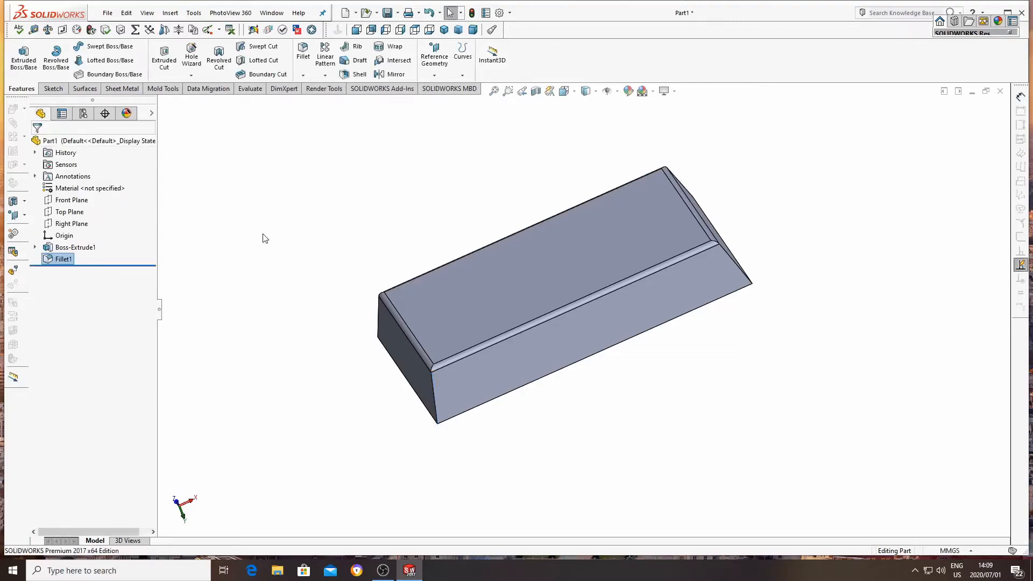
{"action": "left_click", "coordinate": [303, 51]}
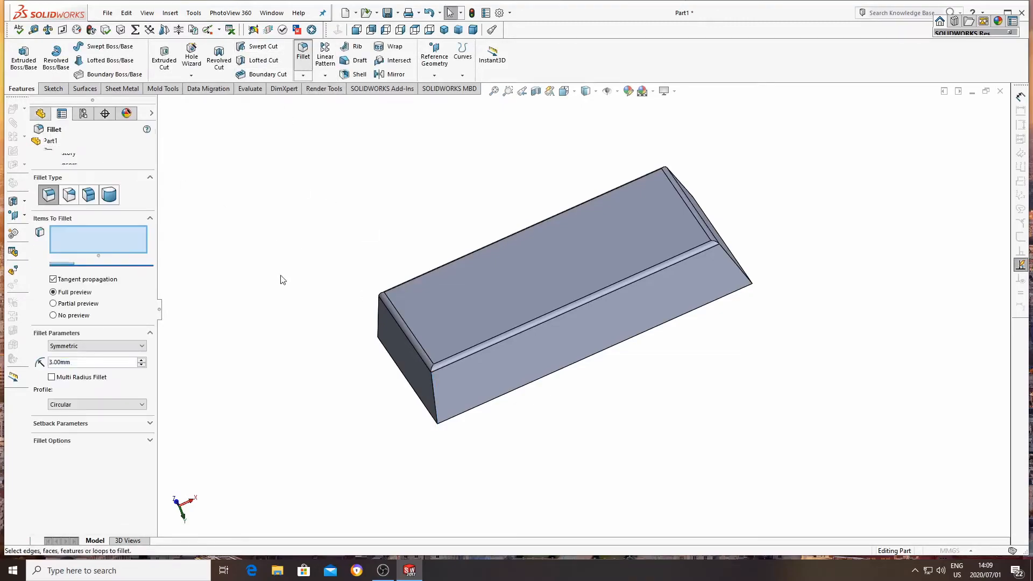
{"action": "left_click", "coordinate": [434, 392]}
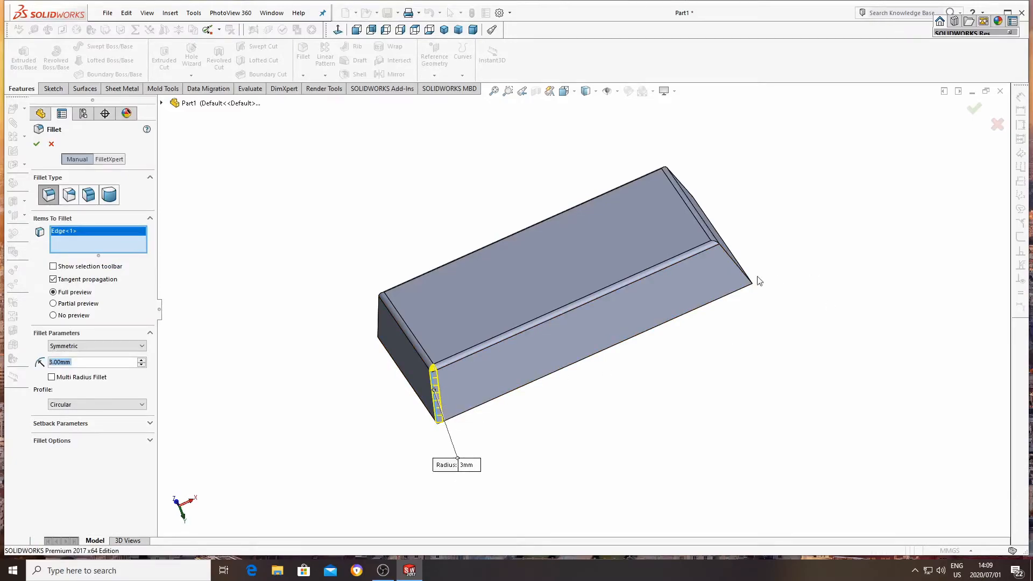
{"action": "left_click", "coordinate": [738, 269]}
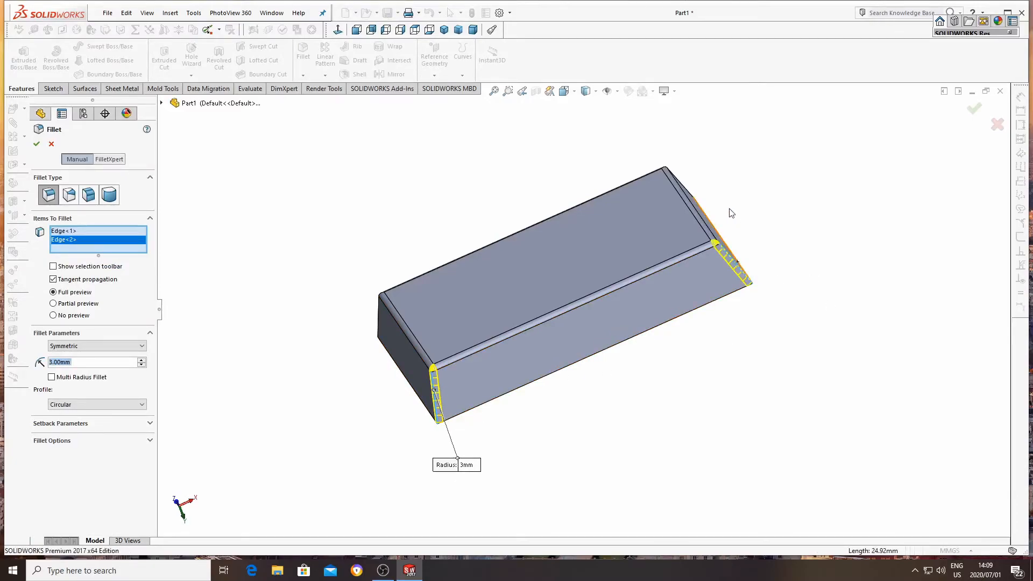
{"action": "left_click", "coordinate": [690, 195]}
{"action": "left_click", "coordinate": [378, 322]}
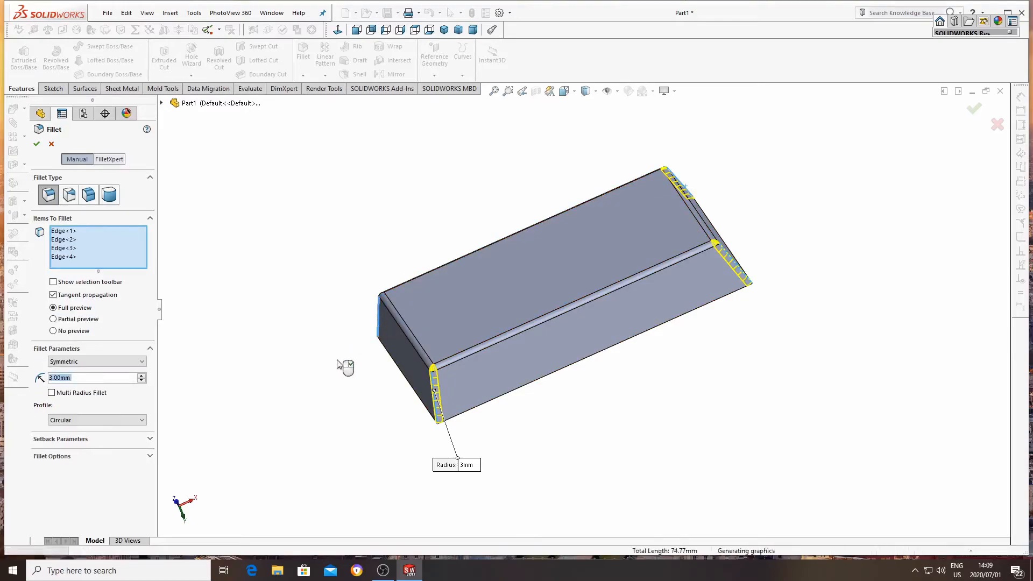
{"action": "left_click", "coordinate": [37, 144]}
Examine the rounded edges and corners of the filleted block from several angles.
{"action": "middle_click_drag", "start_coordinate": [565, 369], "coordinate": [583, 380]}
{"action": "scroll", "coordinate": [740, 209], "scroll_direction": "down", "scroll_amount": 4}
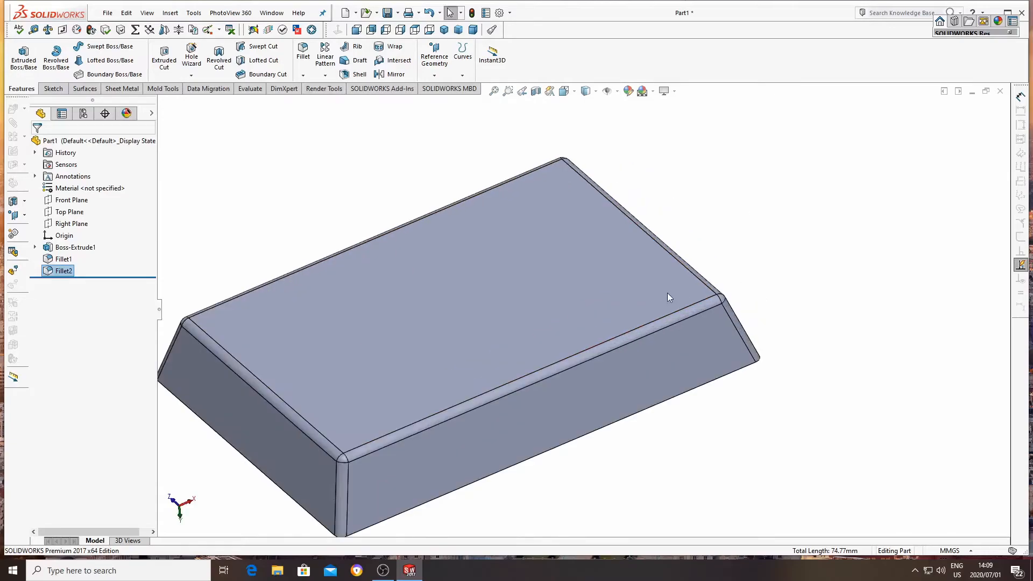
{"action": "scroll", "coordinate": [667, 296], "scroll_direction": "up", "scroll_amount": 3}
{"action": "middle_click_drag", "start_coordinate": [581, 420], "coordinate": [562, 459]}
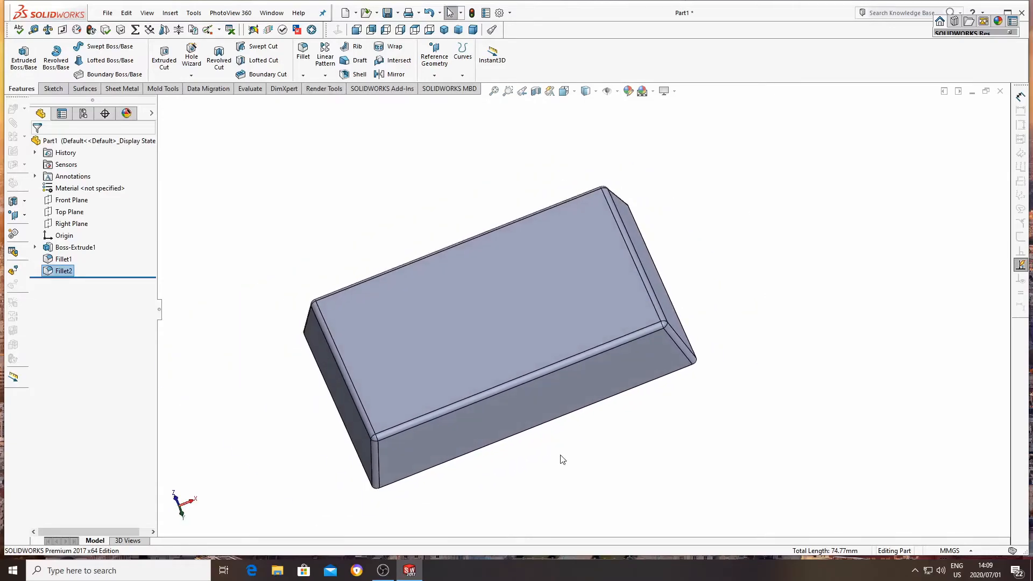
{"action": "scroll", "coordinate": [500, 372], "scroll_direction": "up", "scroll_amount": 2}
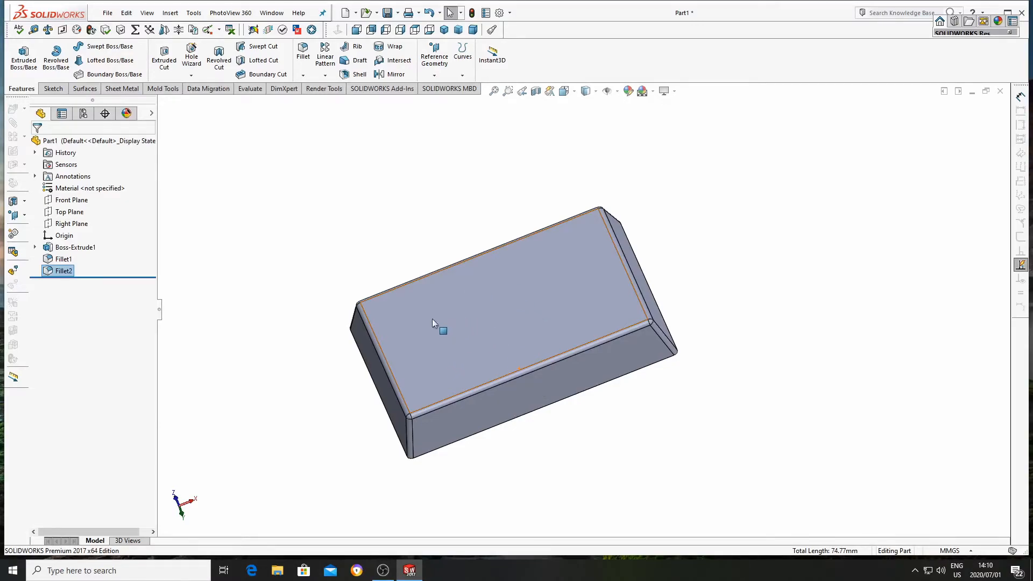
Start an extruded cut on the block's smaller flat face and sketch a circle centred on the origin.
{"action": "left_click", "coordinate": [164, 69]}
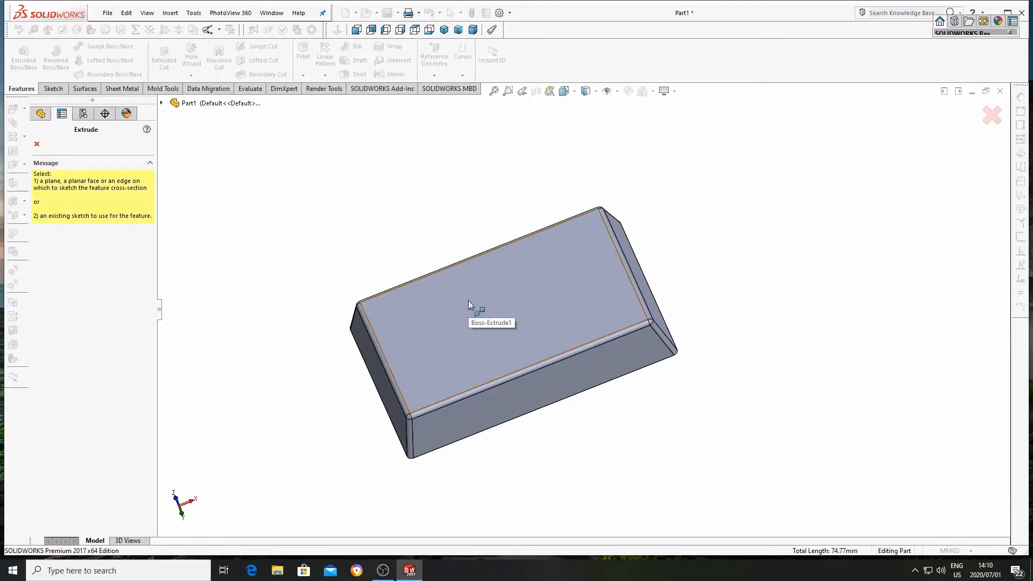
{"action": "left_click", "coordinate": [500, 307]}
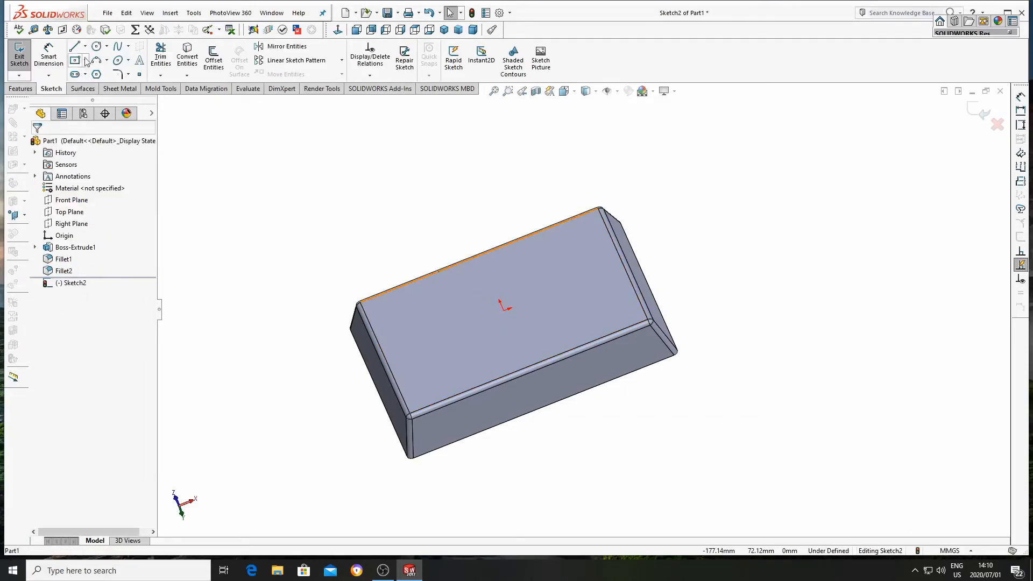
{"action": "left_click", "coordinate": [96, 47]}
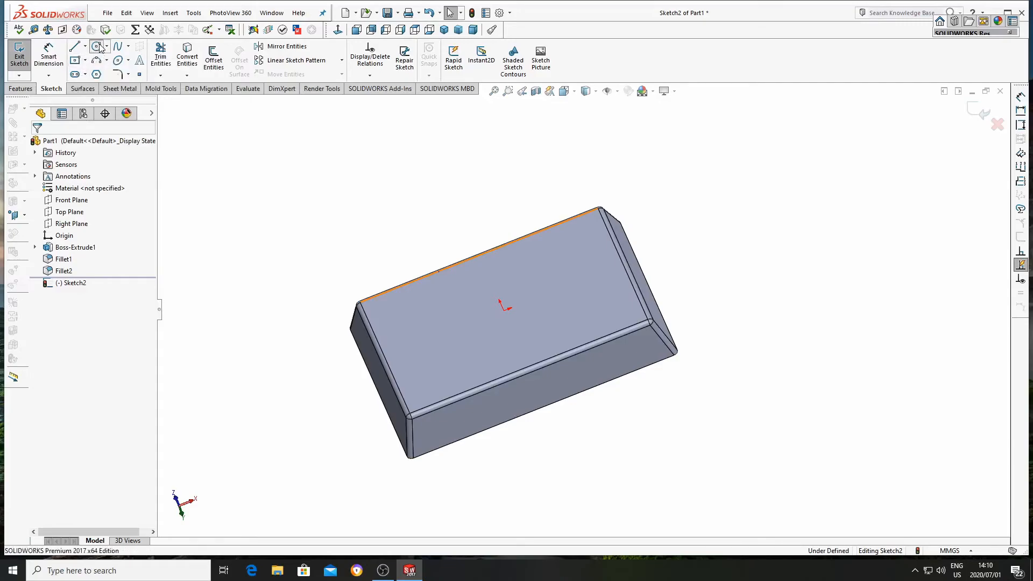
{"action": "left_click", "coordinate": [503, 310]}
{"action": "left_click", "coordinate": [529, 283]}
{"action": "right_click", "coordinate": [529, 283]}
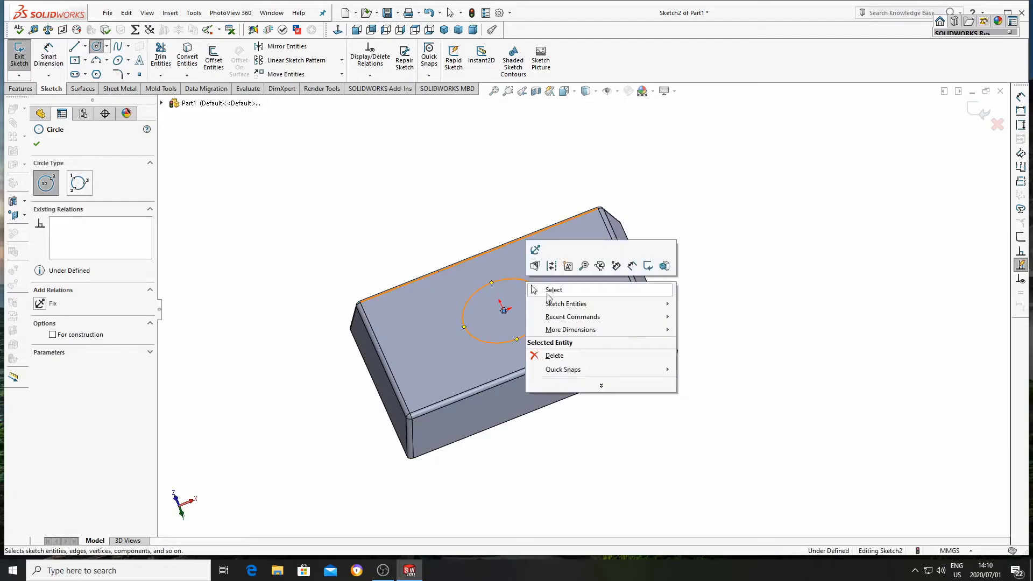
{"action": "left_click", "coordinate": [546, 293]}
Finish the circle sketch and cut it blind into the block to a depth of 15 mm.
{"action": "middle_click_drag", "start_coordinate": [631, 422], "coordinate": [647, 388]}
{"action": "left_click", "coordinate": [20, 58]}
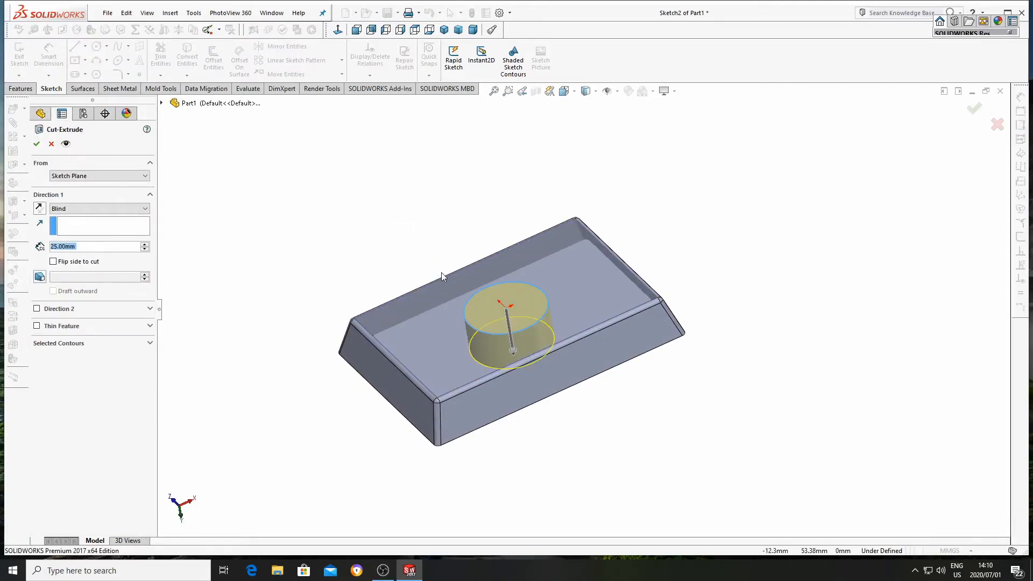
{"action": "middle_click_drag", "start_coordinate": [441, 273], "coordinate": [531, 359]}
{"action": "left_click_drag", "start_coordinate": [88, 250], "coordinate": [81, 246]}
{"action": "left_click", "coordinate": [144, 250]}
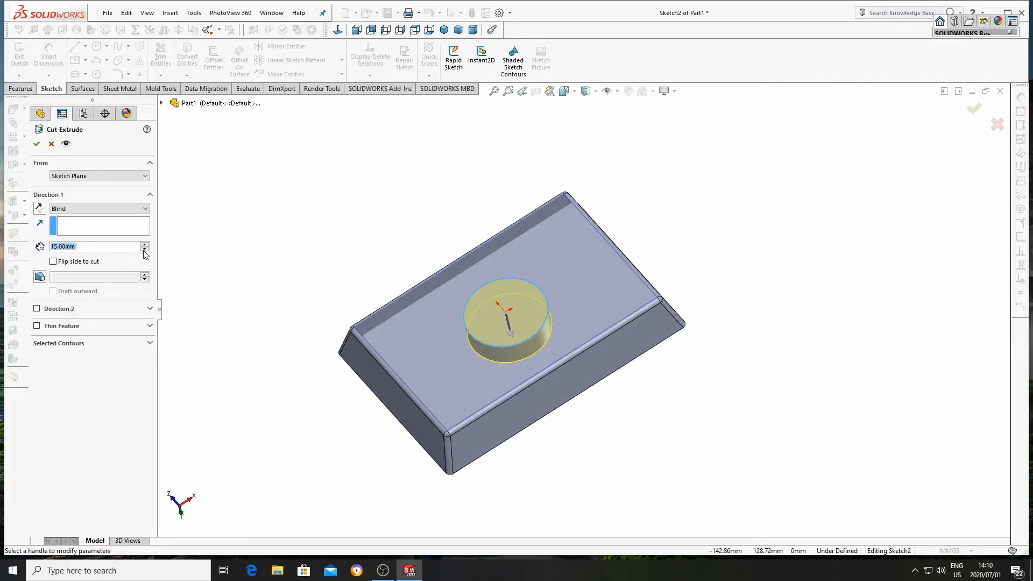
{"action": "left_click", "coordinate": [36, 143]}
{"action": "middle_click_drag", "start_coordinate": [223, 224], "coordinate": [247, 216]}
{"action": "key", "text": "Escape"}
Edit the circular cut to add a 5-degree draft to its wall.
{"action": "right_click", "coordinate": [74, 284]}
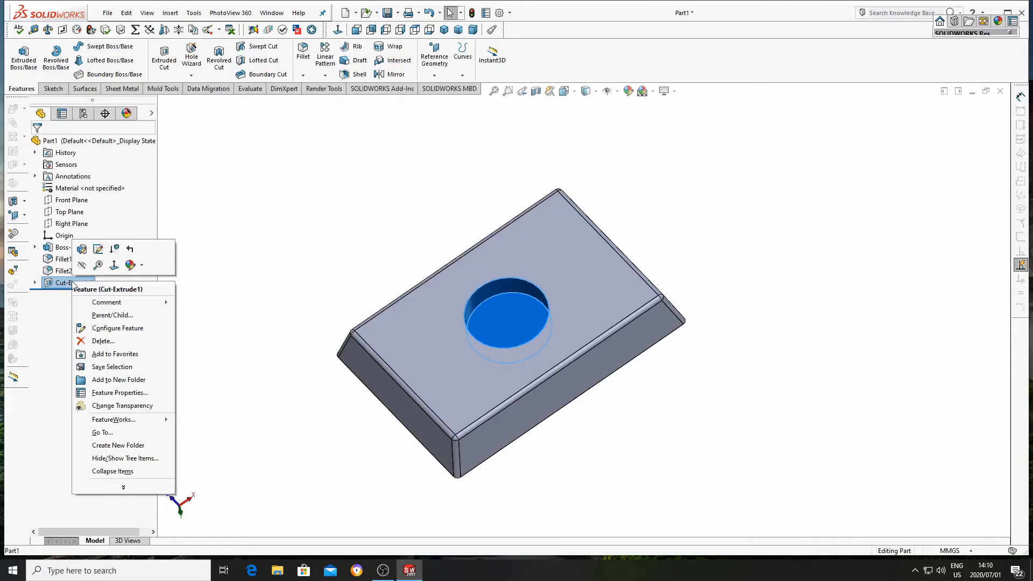
{"action": "left_click", "coordinate": [82, 251]}
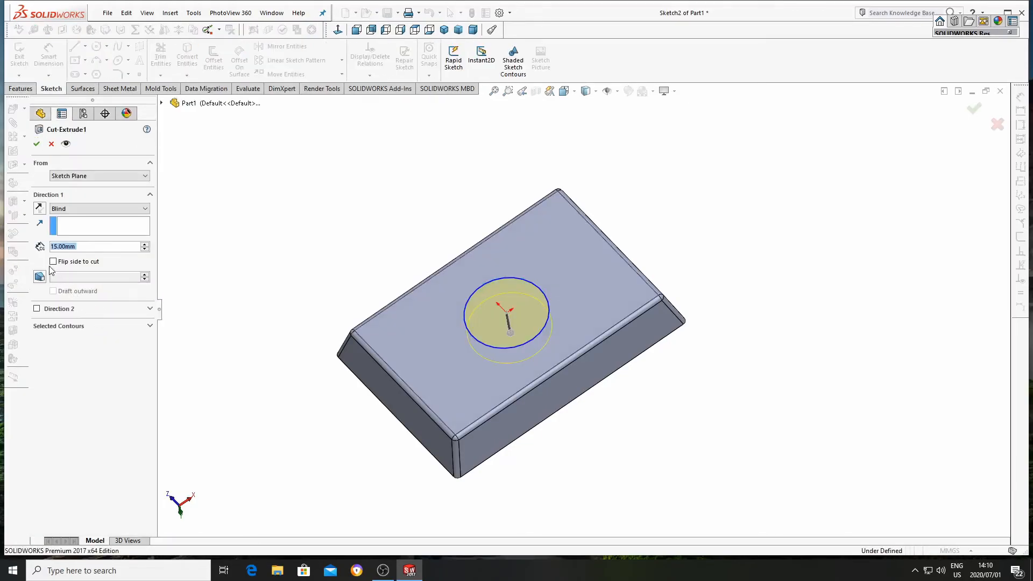
{"action": "left_click", "coordinate": [43, 279]}
{"action": "left_click", "coordinate": [145, 274]}
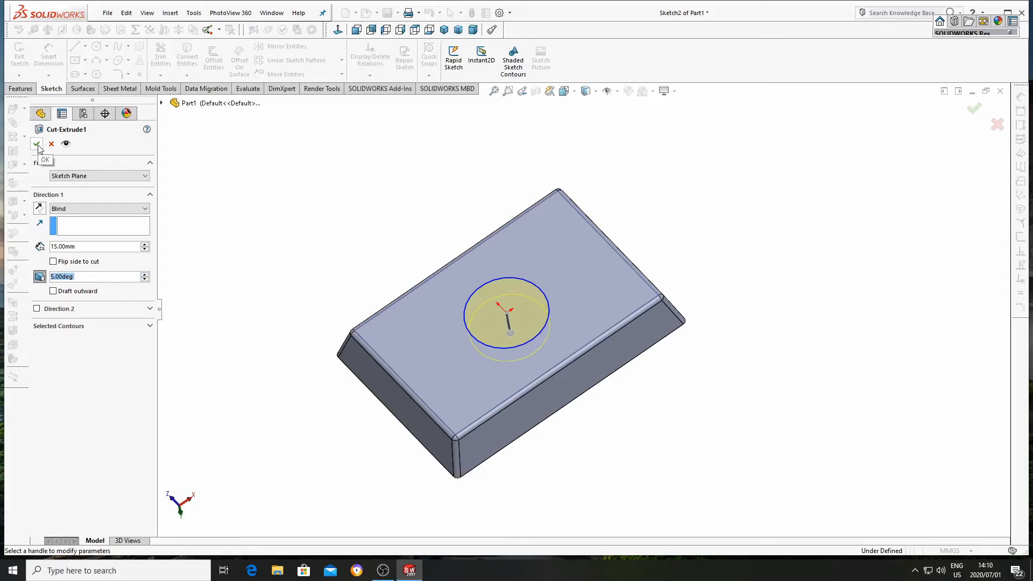
{"action": "left_click", "coordinate": [53, 291]}
{"action": "left_click", "coordinate": [36, 143]}
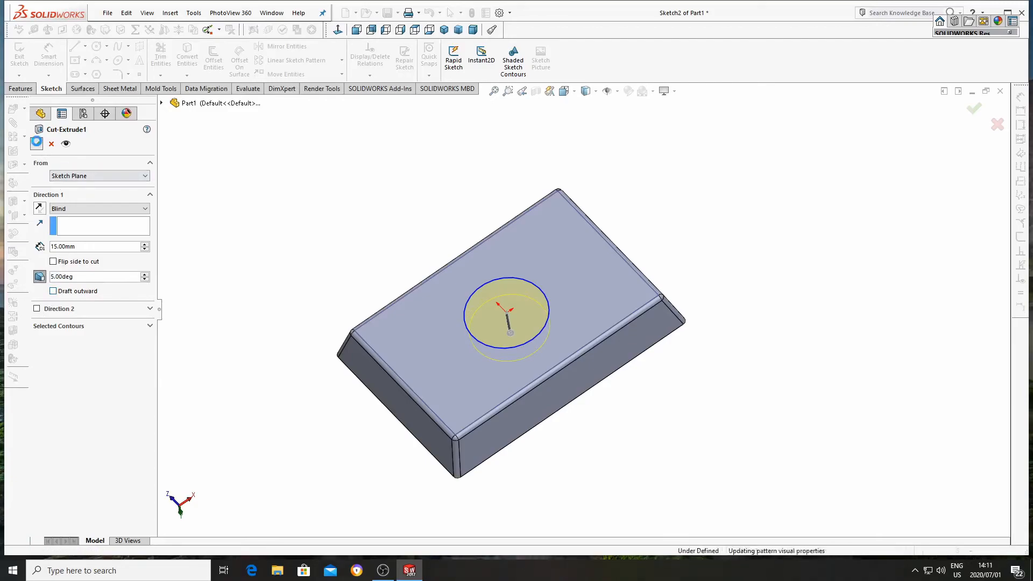
{"action": "middle_click_drag", "start_coordinate": [199, 221], "coordinate": [180, 237]}
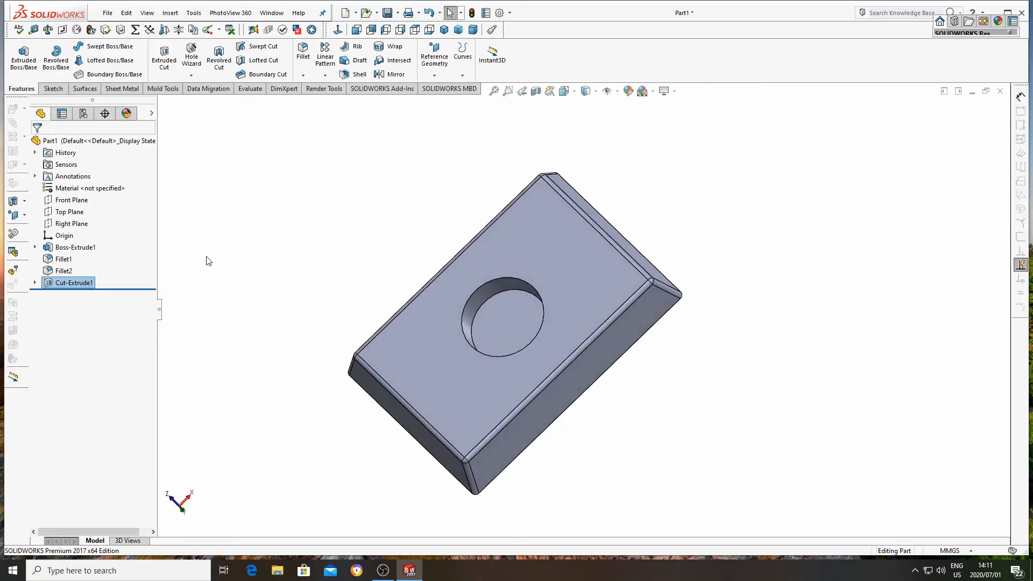
Chamfer the upper rim edge of the circular pocket with a 1 mm distance at 45 degrees.
{"action": "left_click", "coordinate": [302, 75]}
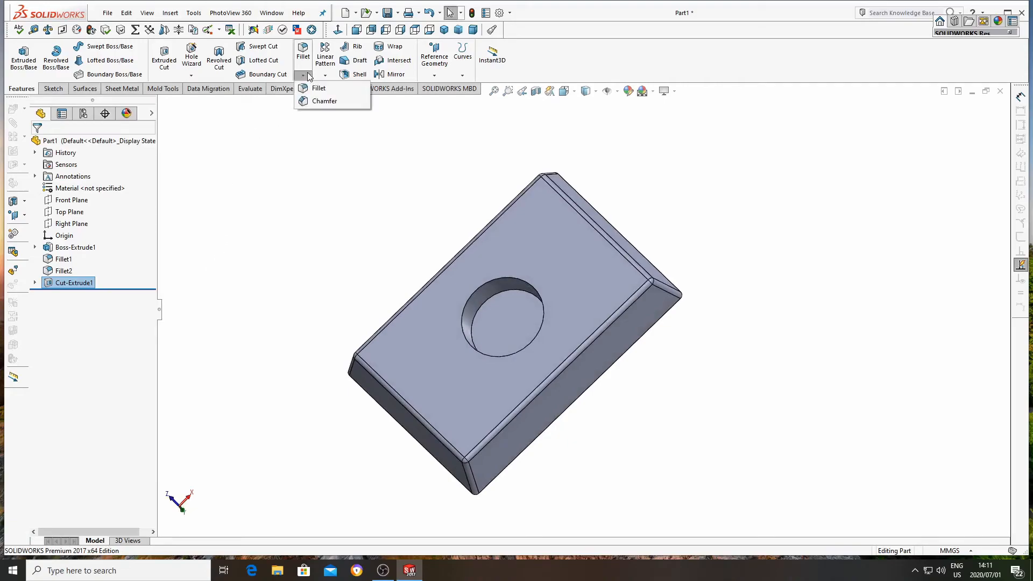
{"action": "left_click", "coordinate": [324, 75]}
{"action": "left_click", "coordinate": [303, 75]}
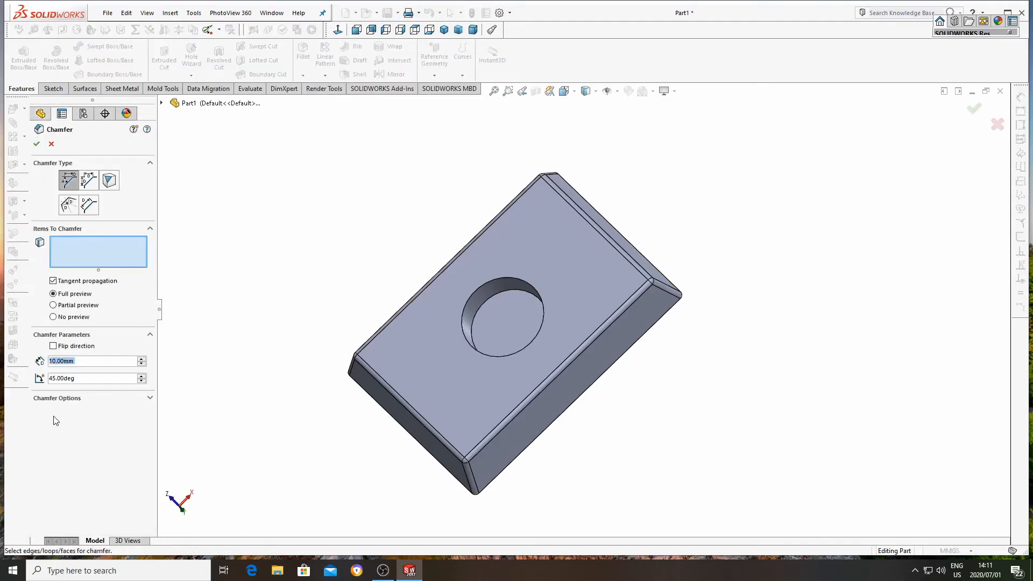
{"action": "type", "text": "1"}
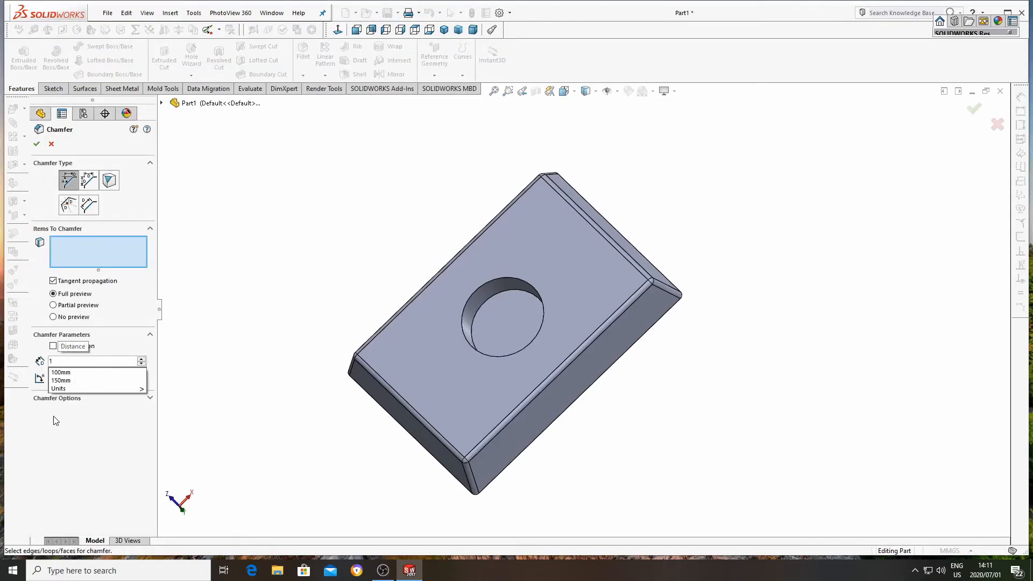
{"action": "left_click", "coordinate": [474, 293]}
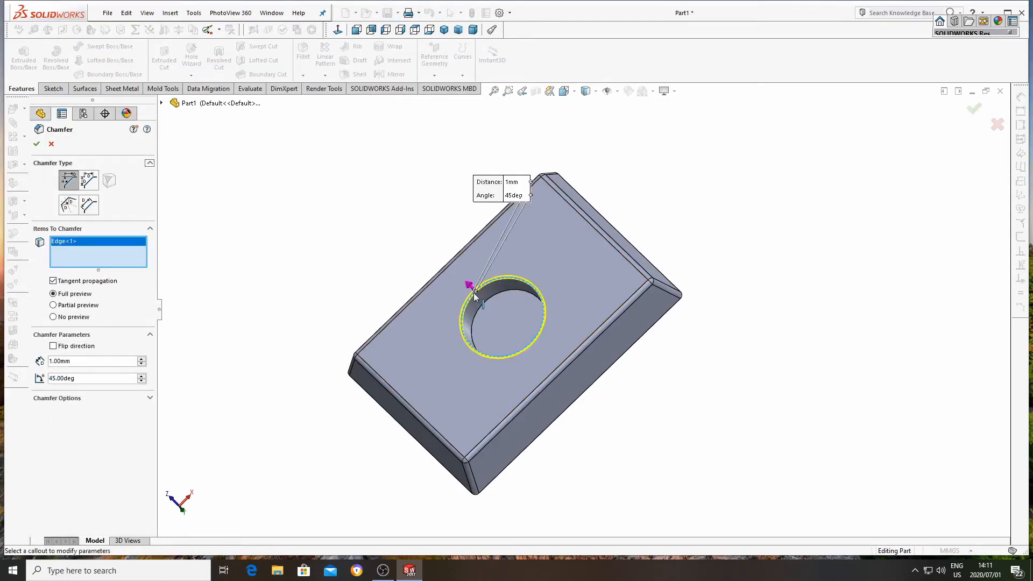
{"action": "left_click", "coordinate": [37, 148]}
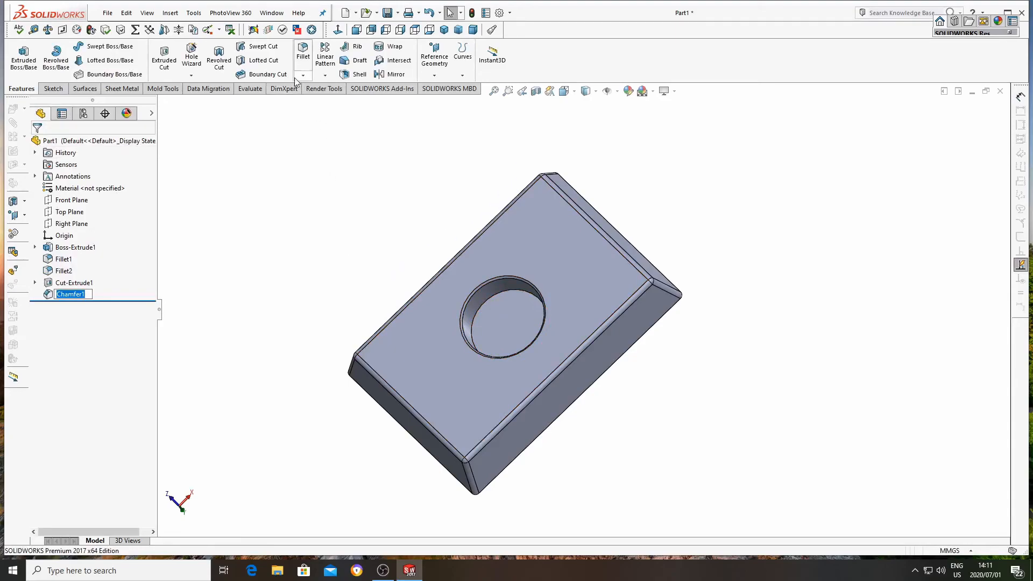
Fillet the circular pocket's floor face with a 5 mm radius and inspect the finished part.
{"action": "left_click", "coordinate": [303, 51]}
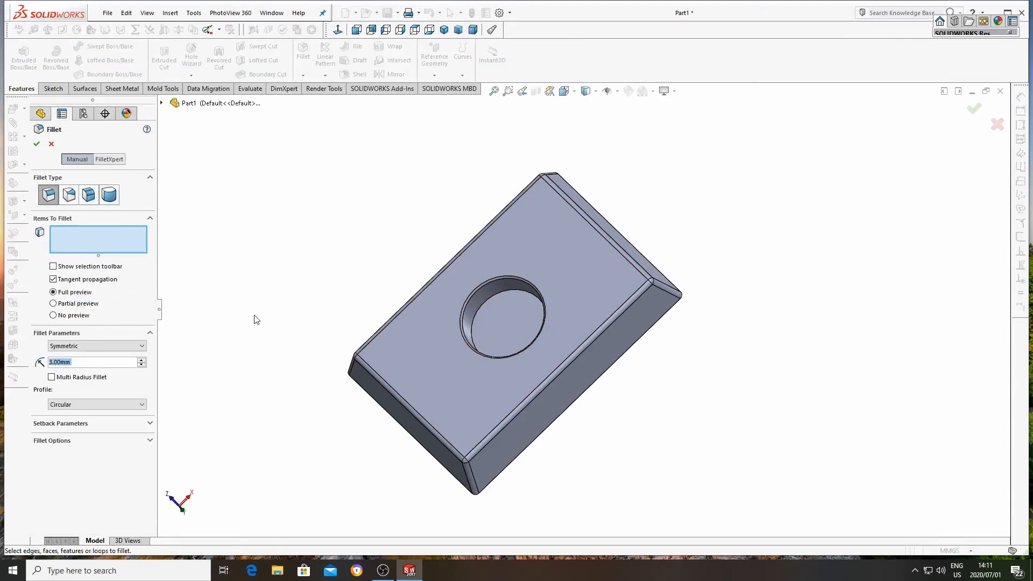
{"action": "type", "text": "5"}
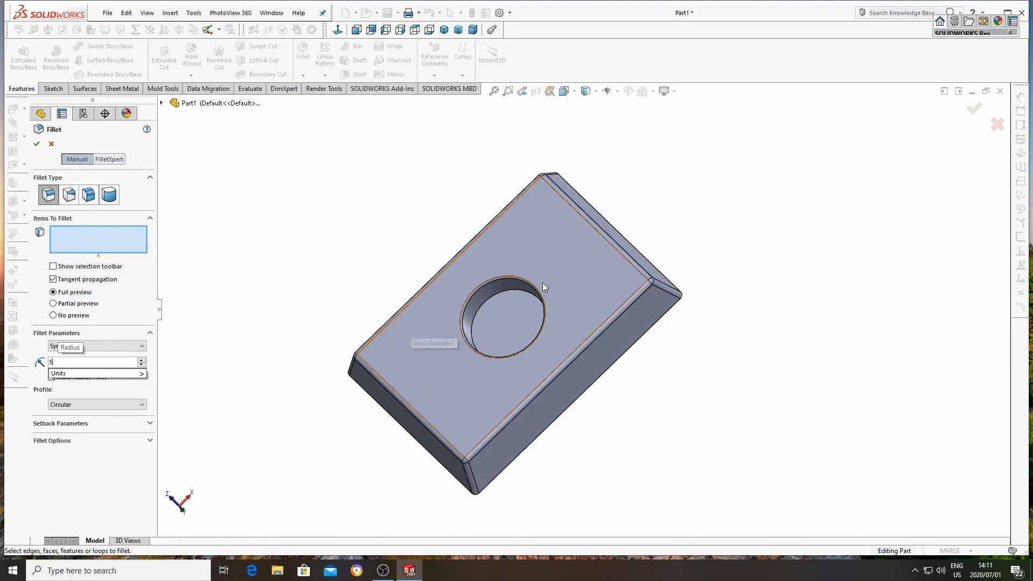
{"action": "left_click", "coordinate": [508, 314]}
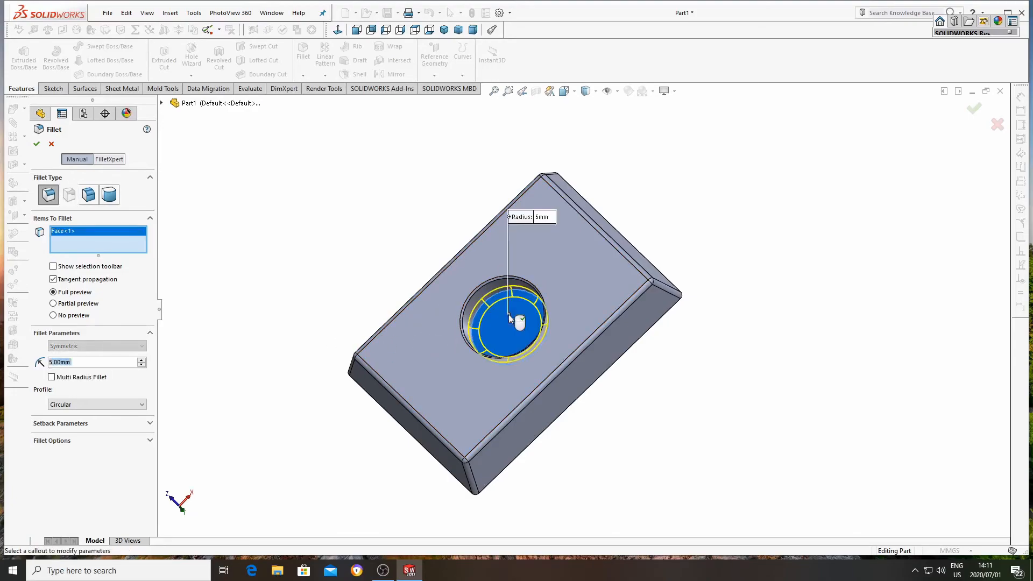
{"action": "left_click", "coordinate": [37, 144]}
{"action": "middle_click_drag", "start_coordinate": [362, 356], "coordinate": [380, 296]}
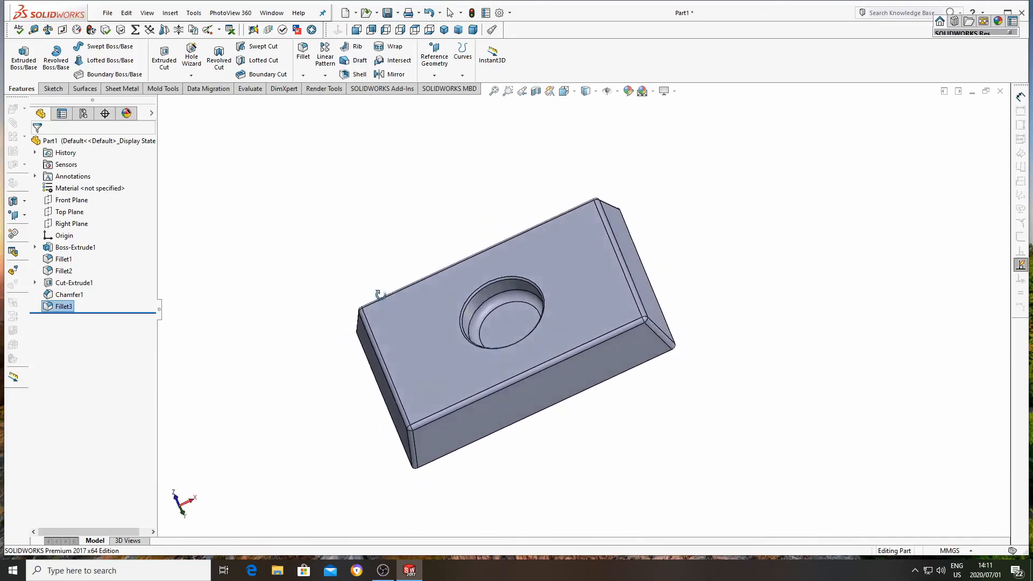
{"action": "scroll", "coordinate": [583, 394], "scroll_direction": "down", "scroll_amount": 3}
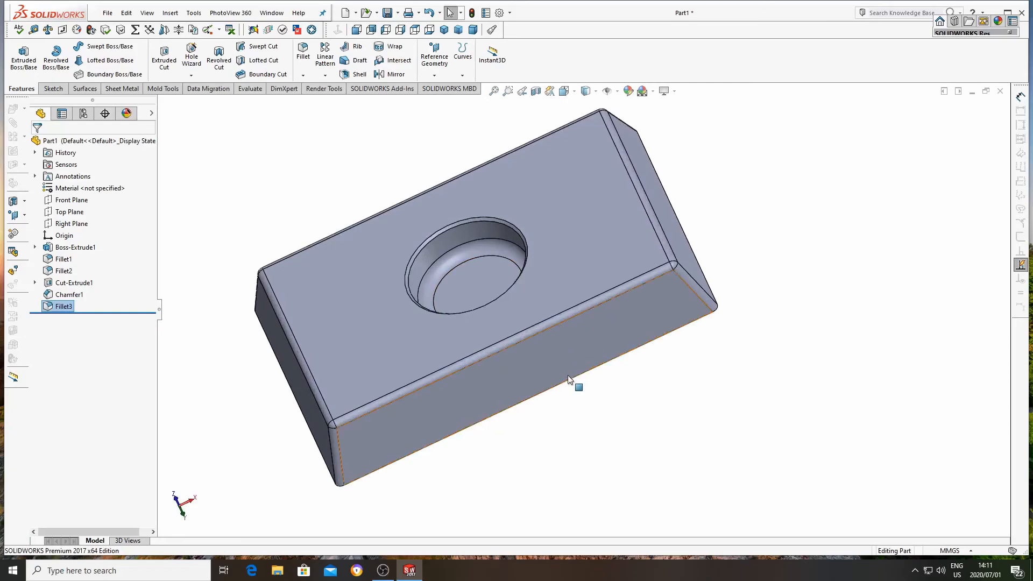
{"action": "scroll", "coordinate": [569, 377], "scroll_direction": "up", "scroll_amount": 2}
{"action": "middle_click_drag", "start_coordinate": [565, 364], "coordinate": [590, 344]}
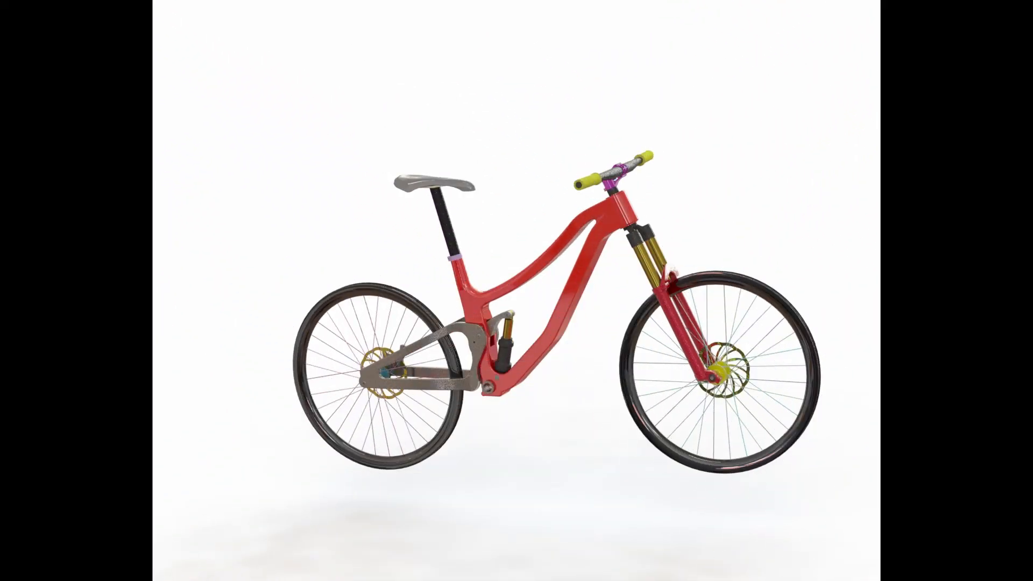